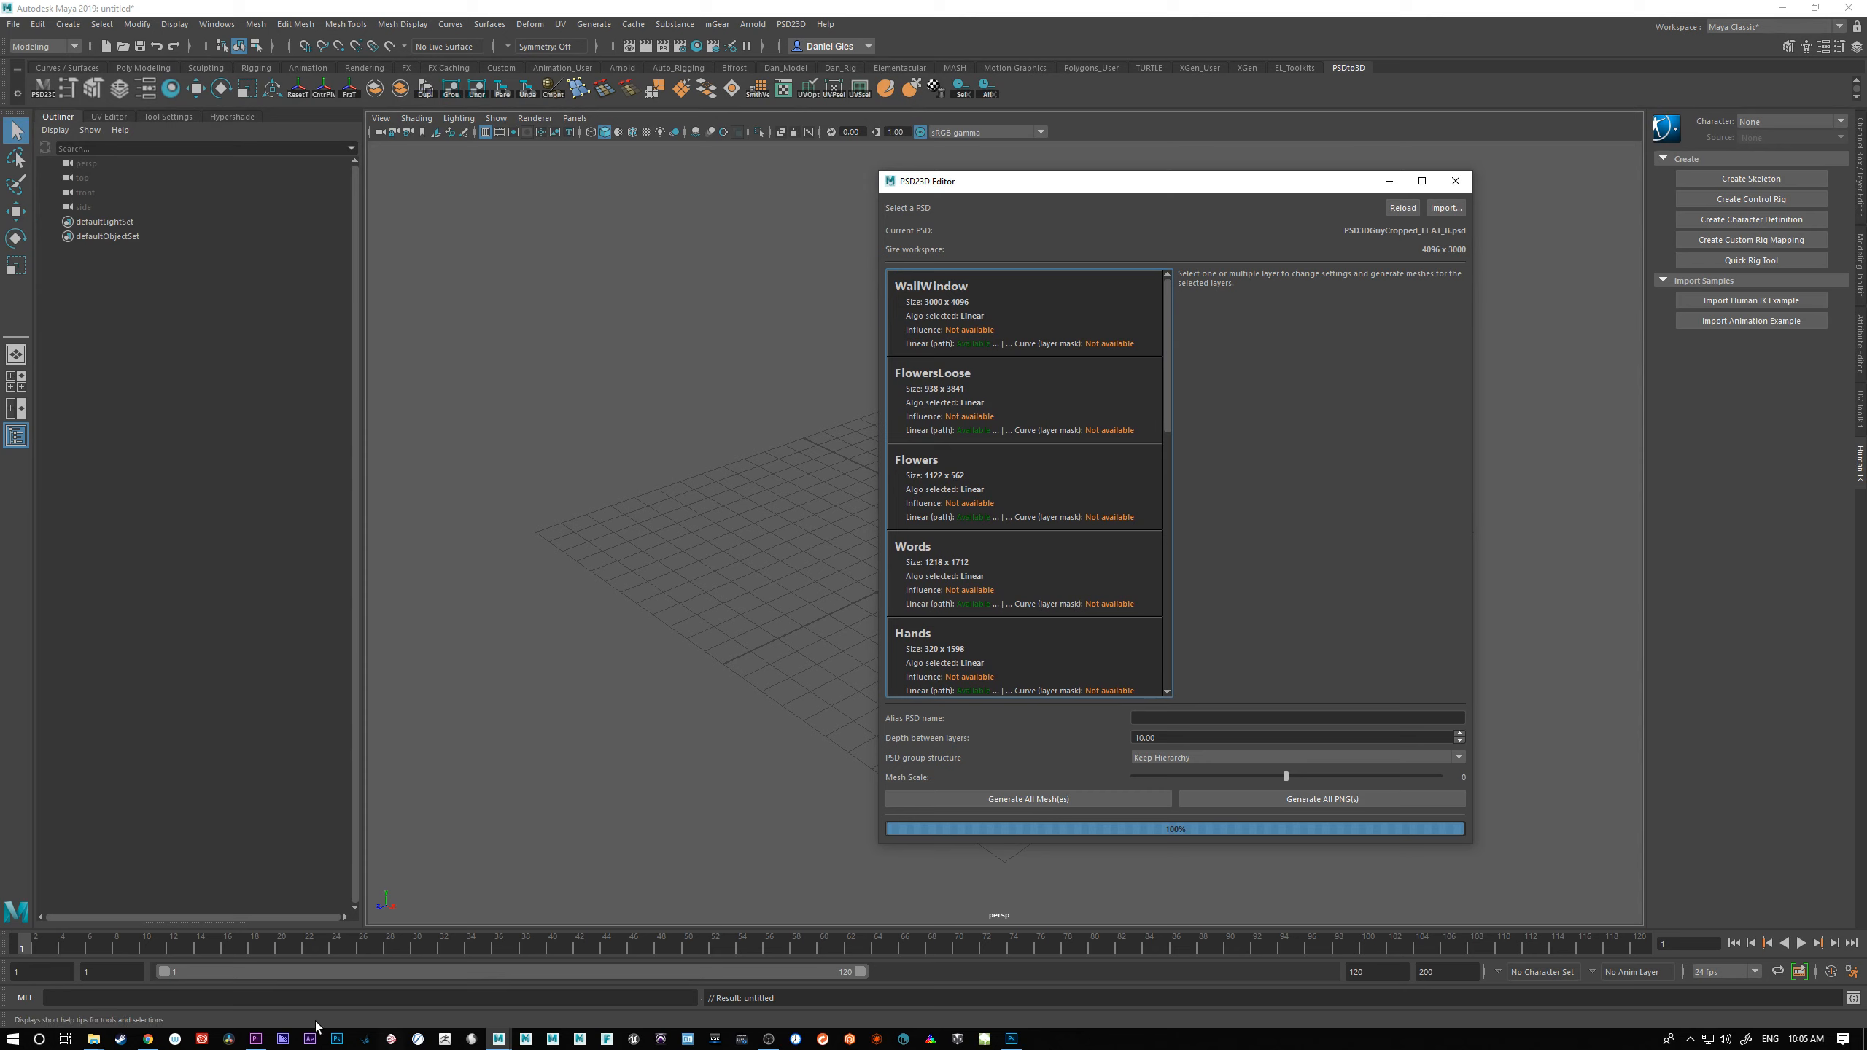
Step: Switch to Photoshop and show the list of paths in the flat PSD
left_click(1011, 1039)
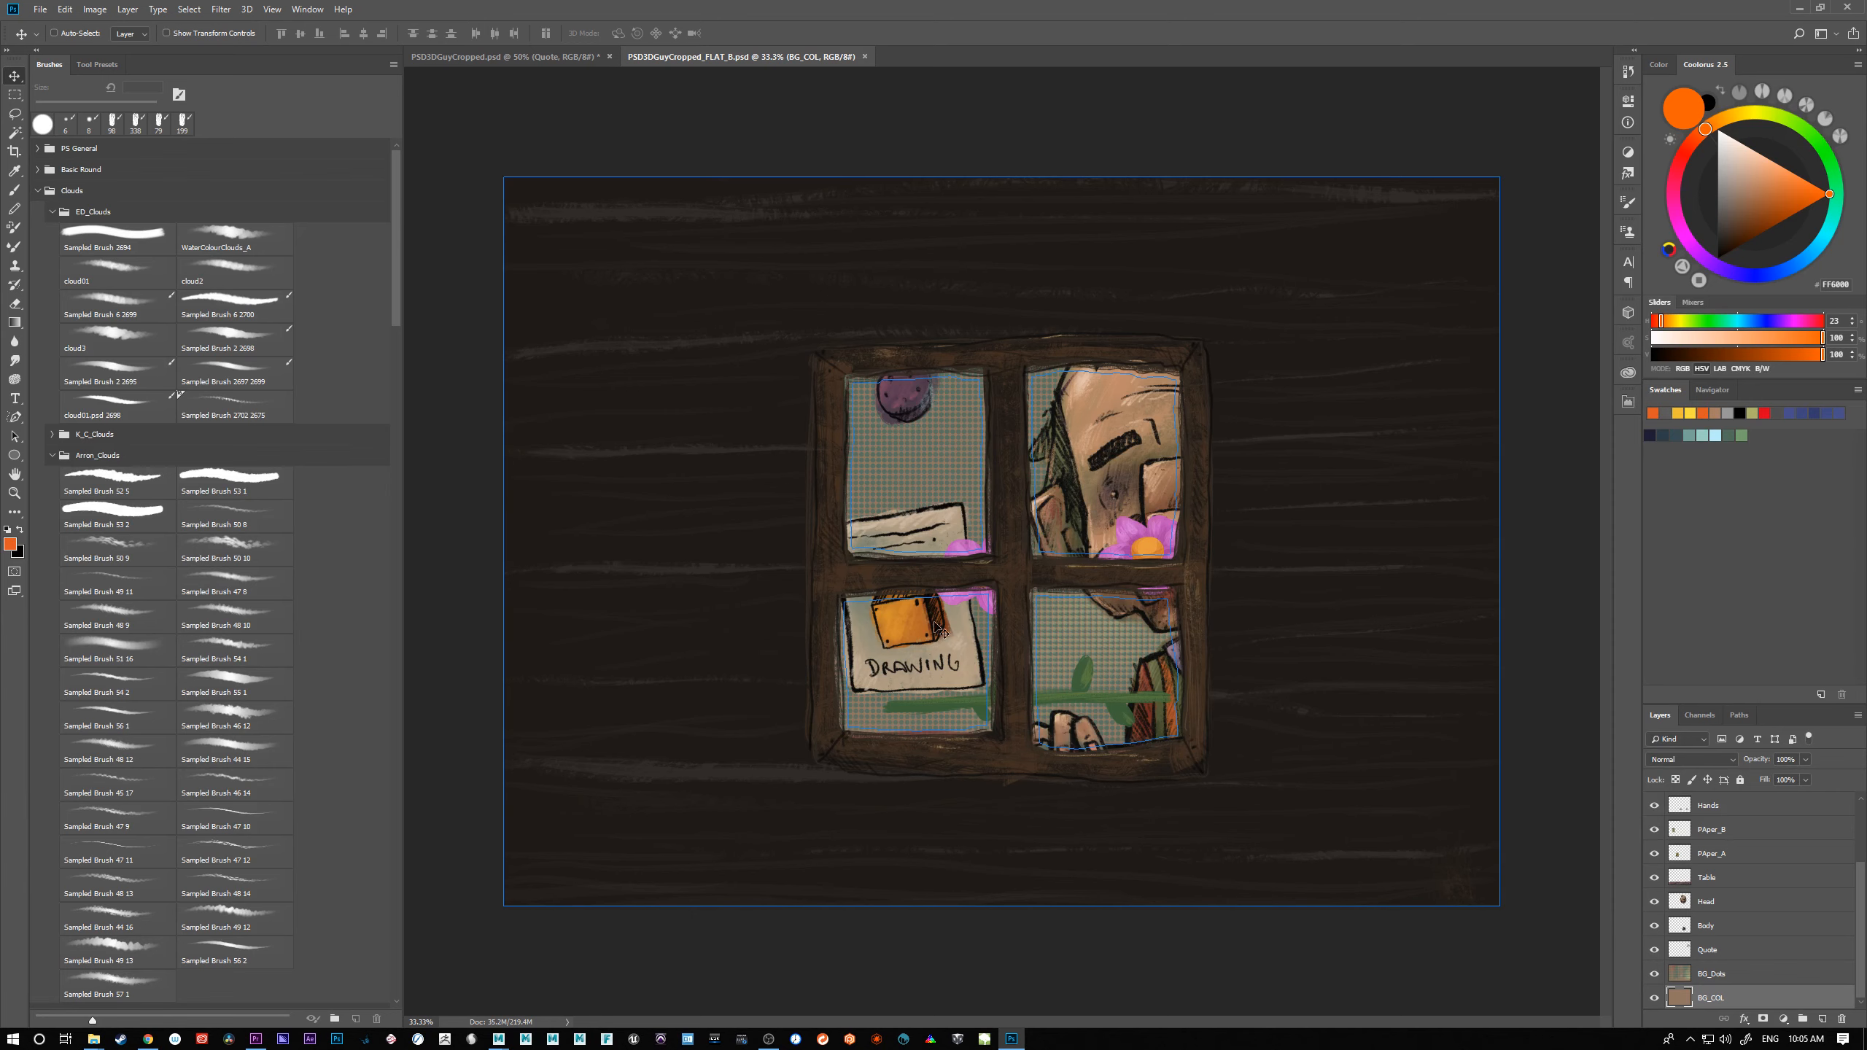
left_click(1740, 715)
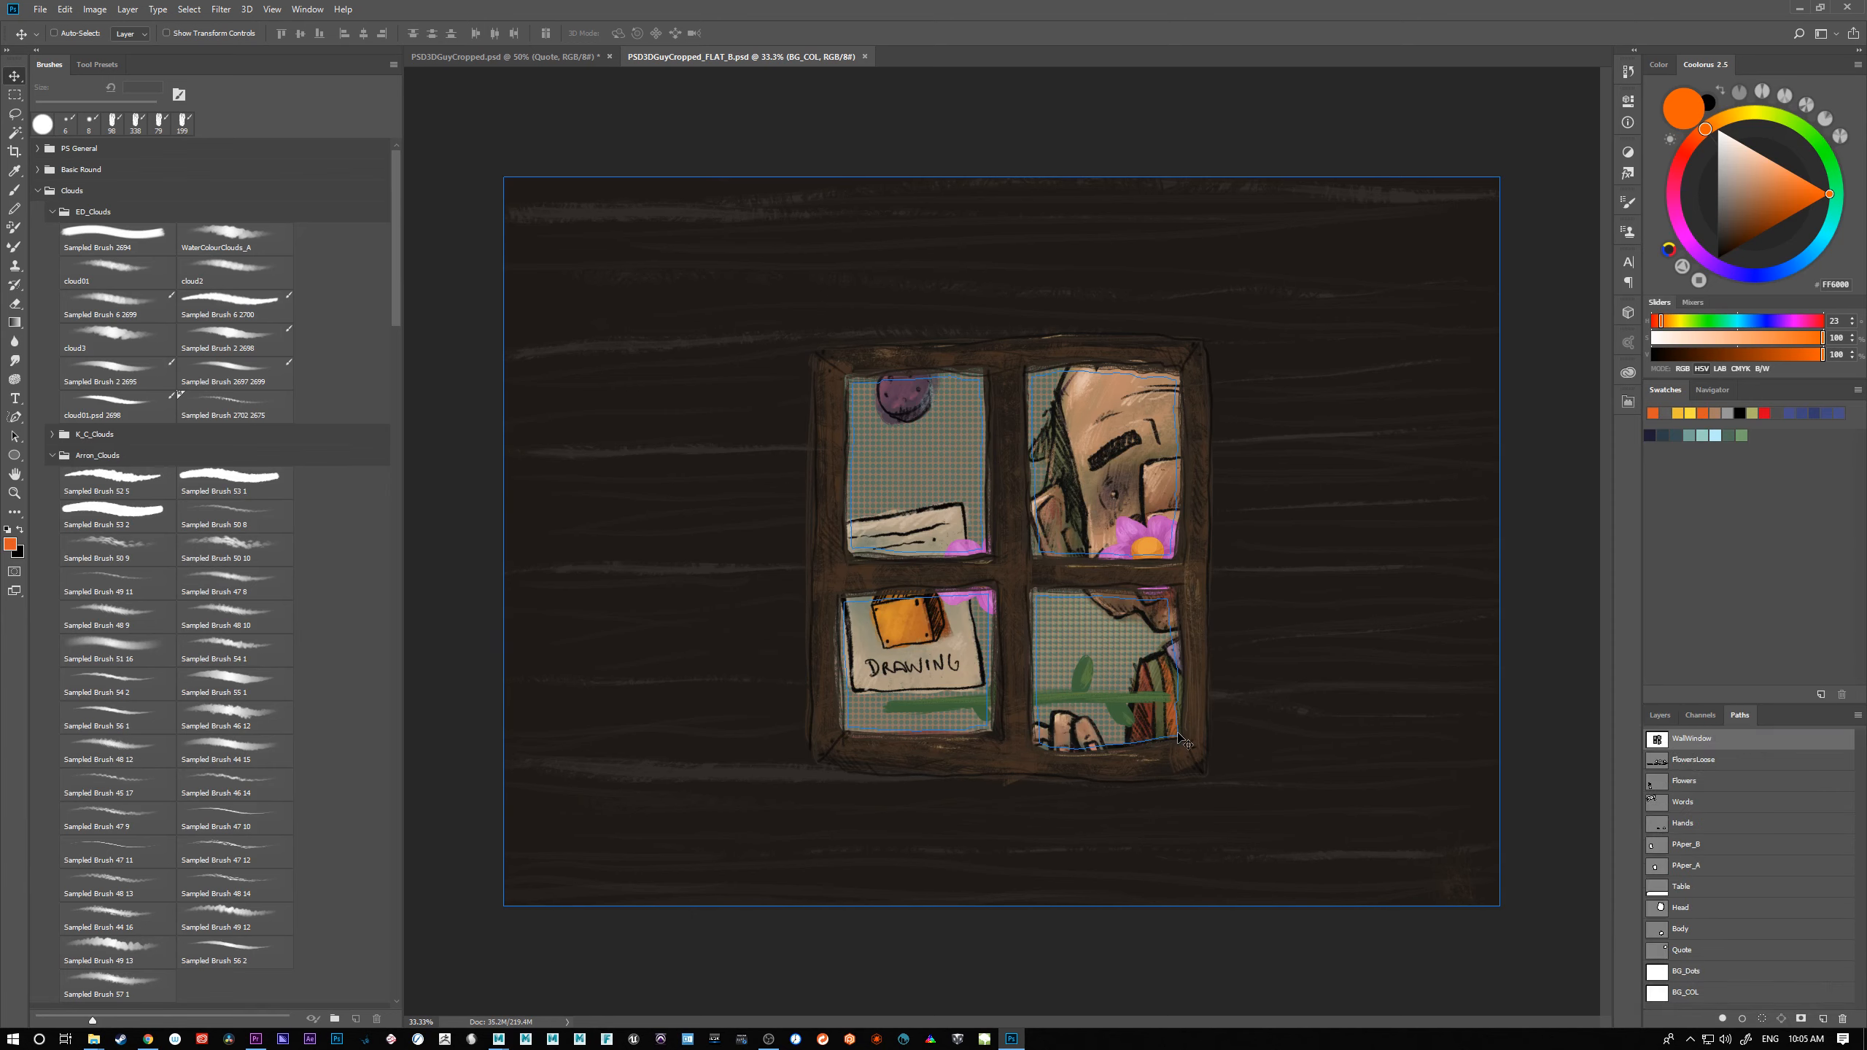
key("a")
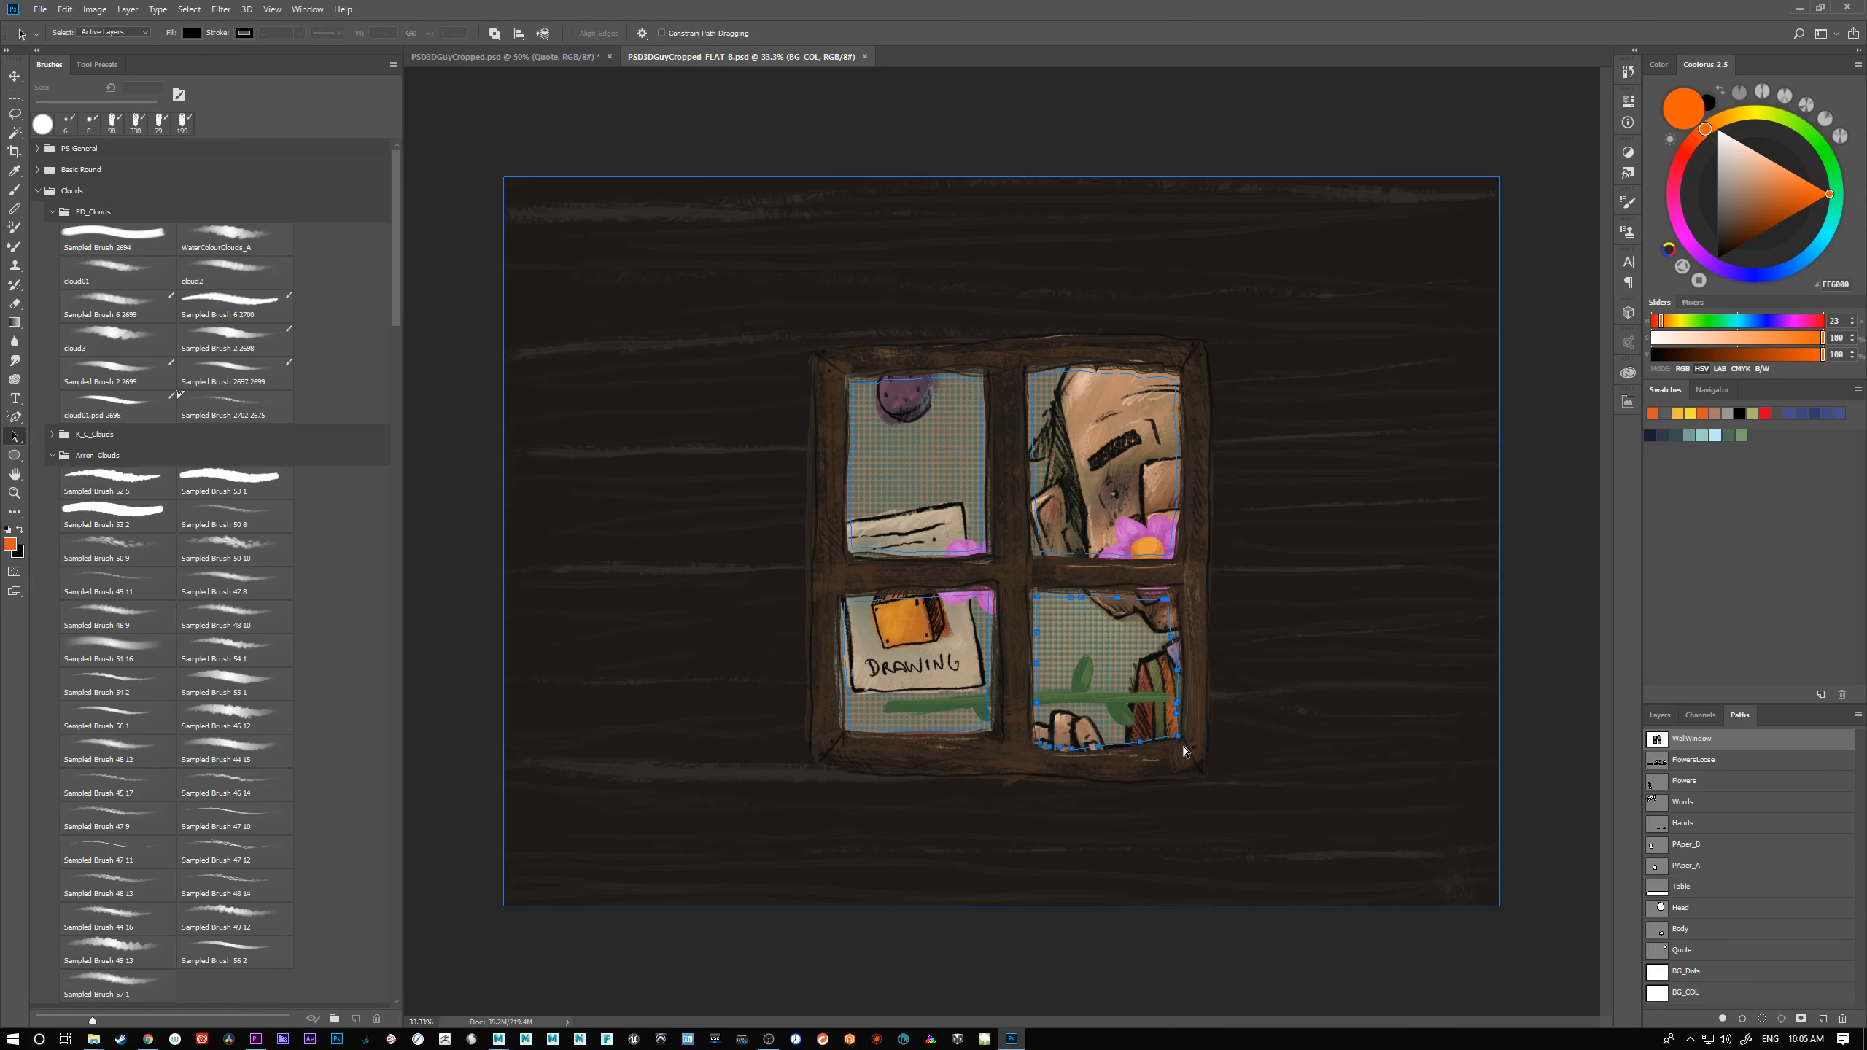
left_click(1181, 747)
key("ctrl+t")
left_click_drag(1180, 748, 1225, 779, "alt")
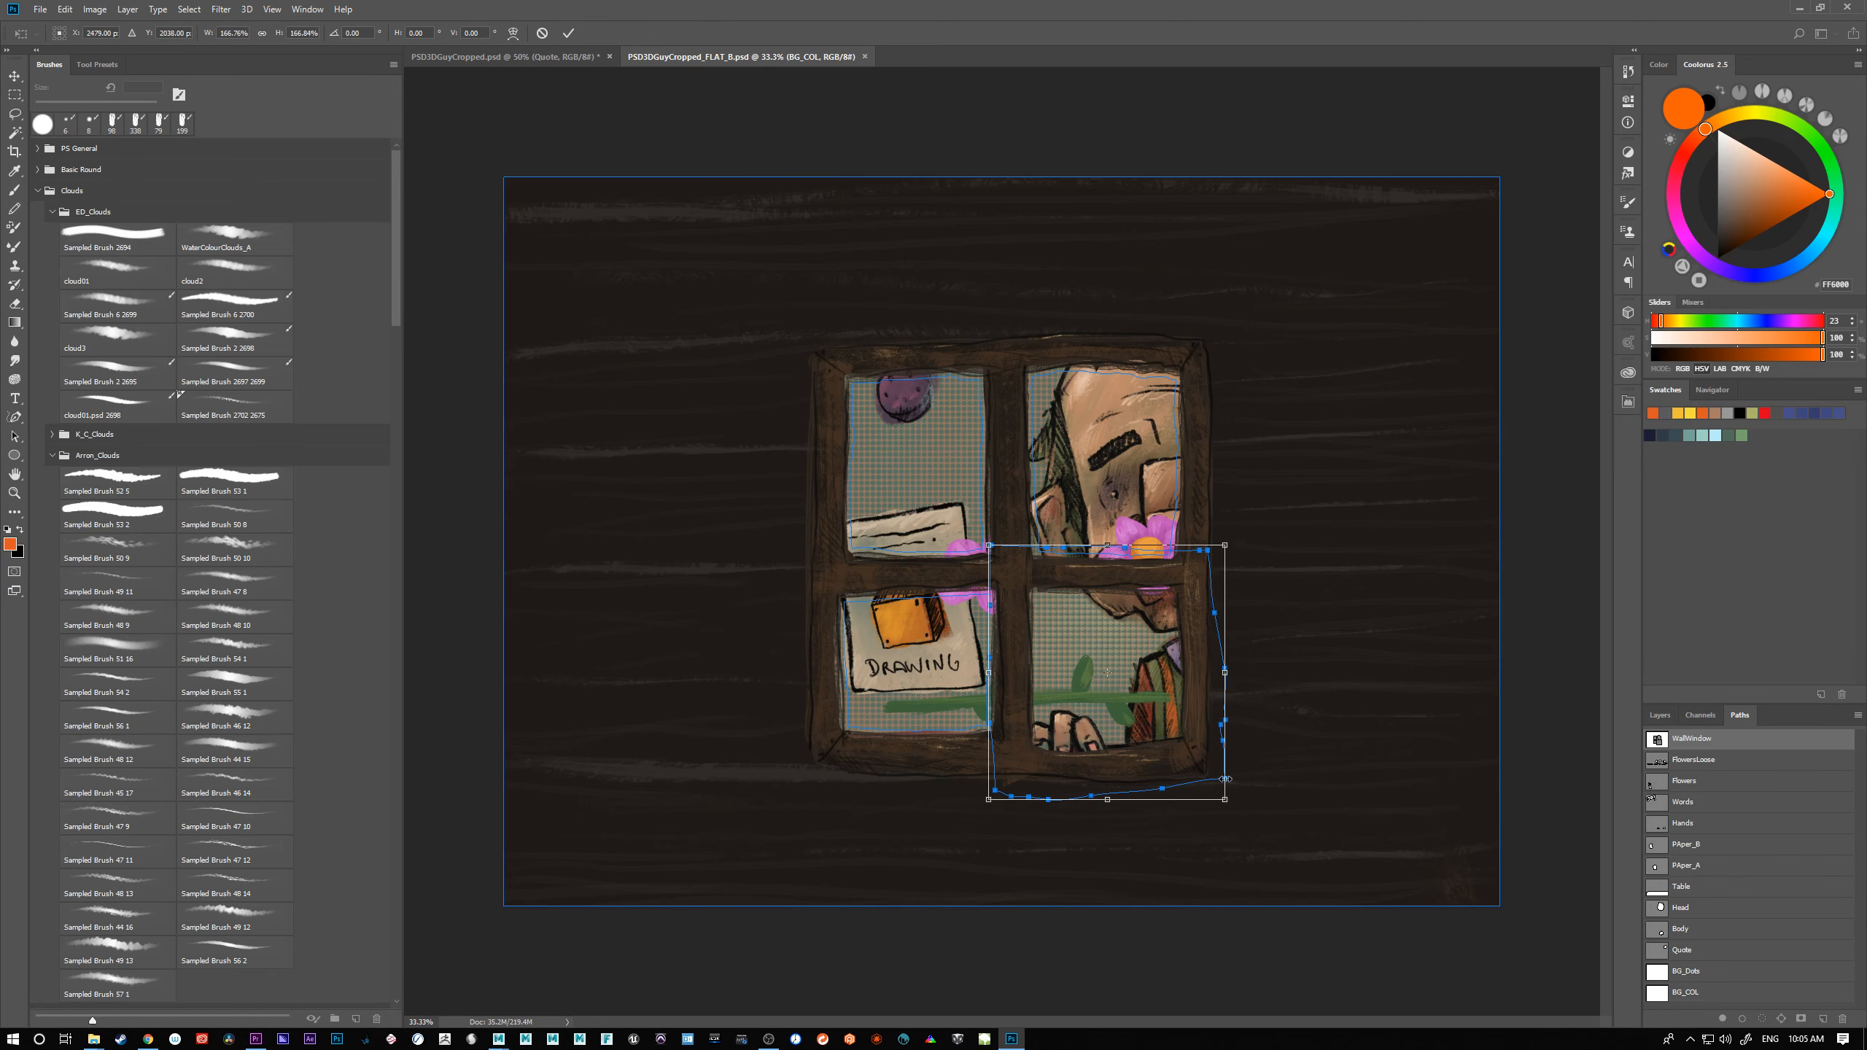
key("Escape")
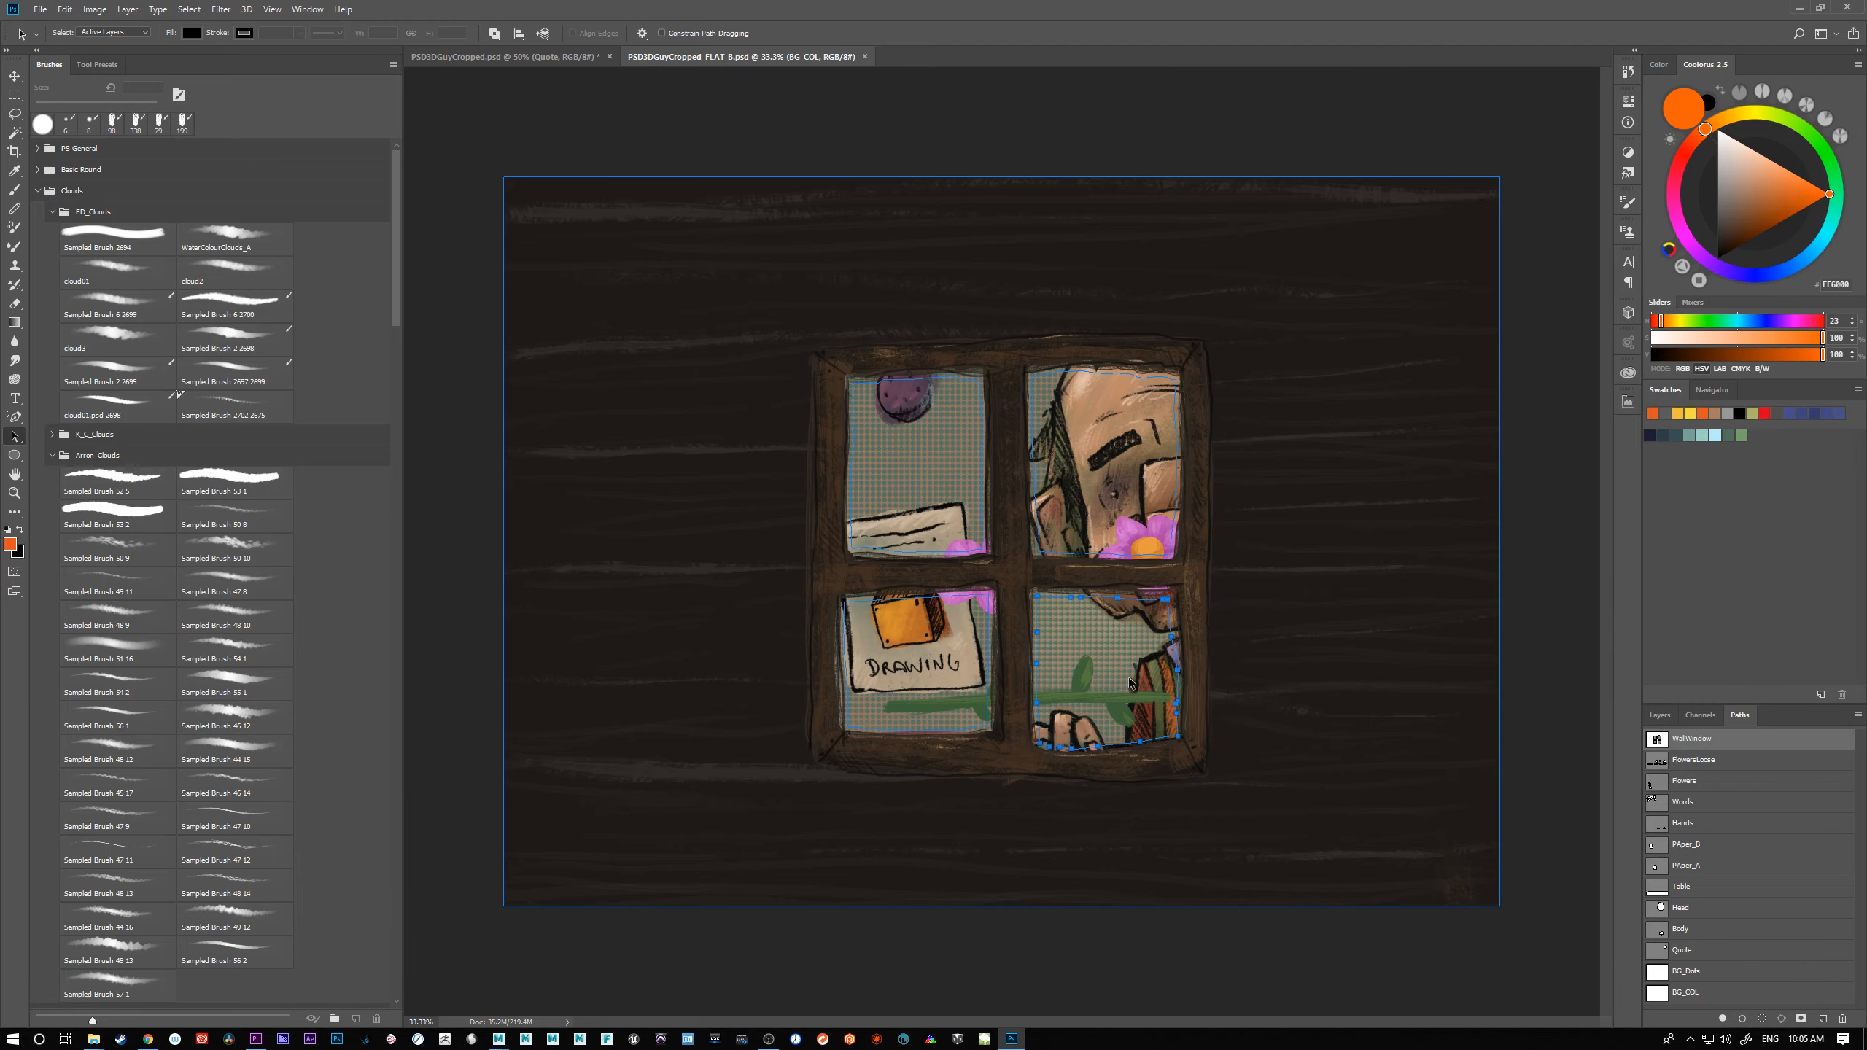
Step: Switch back to Maya and look at the PSD files available to import in the PSD23D Editor
left_click(1795, 9)
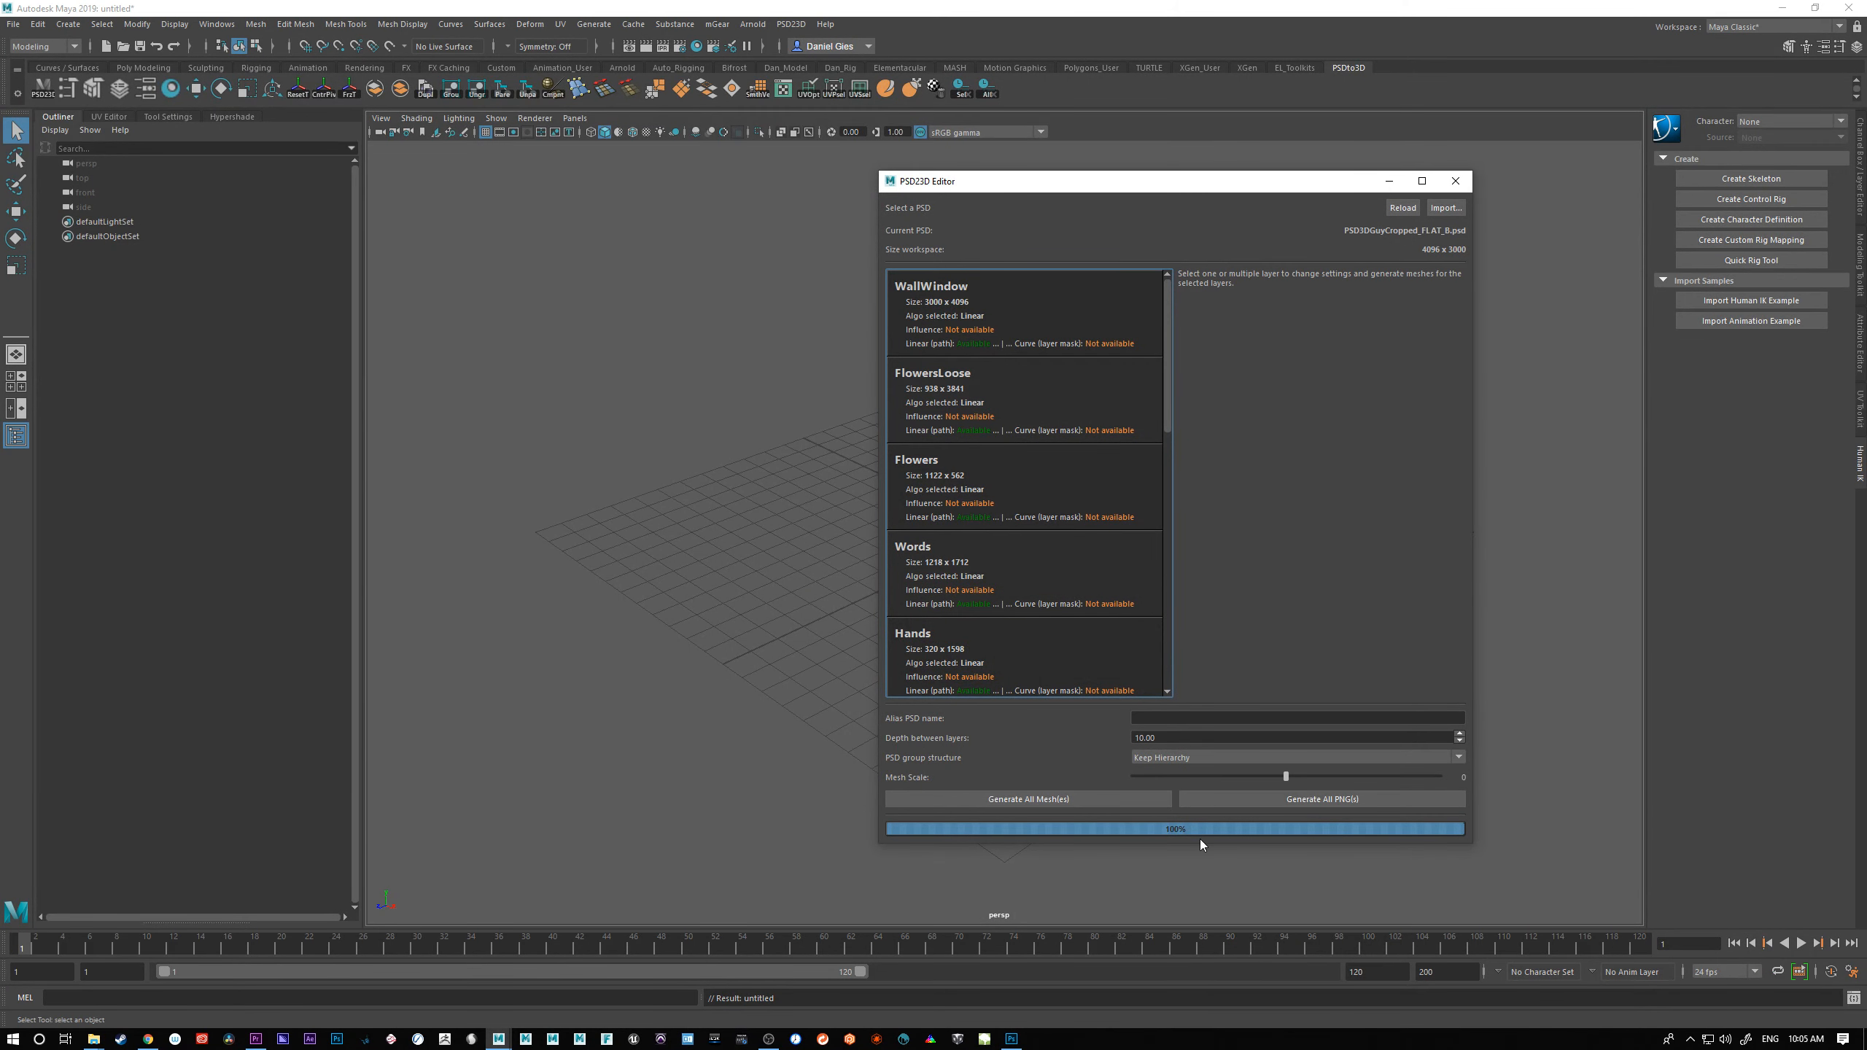
left_click_drag(1169, 391, 1172, 366)
left_click(1446, 208)
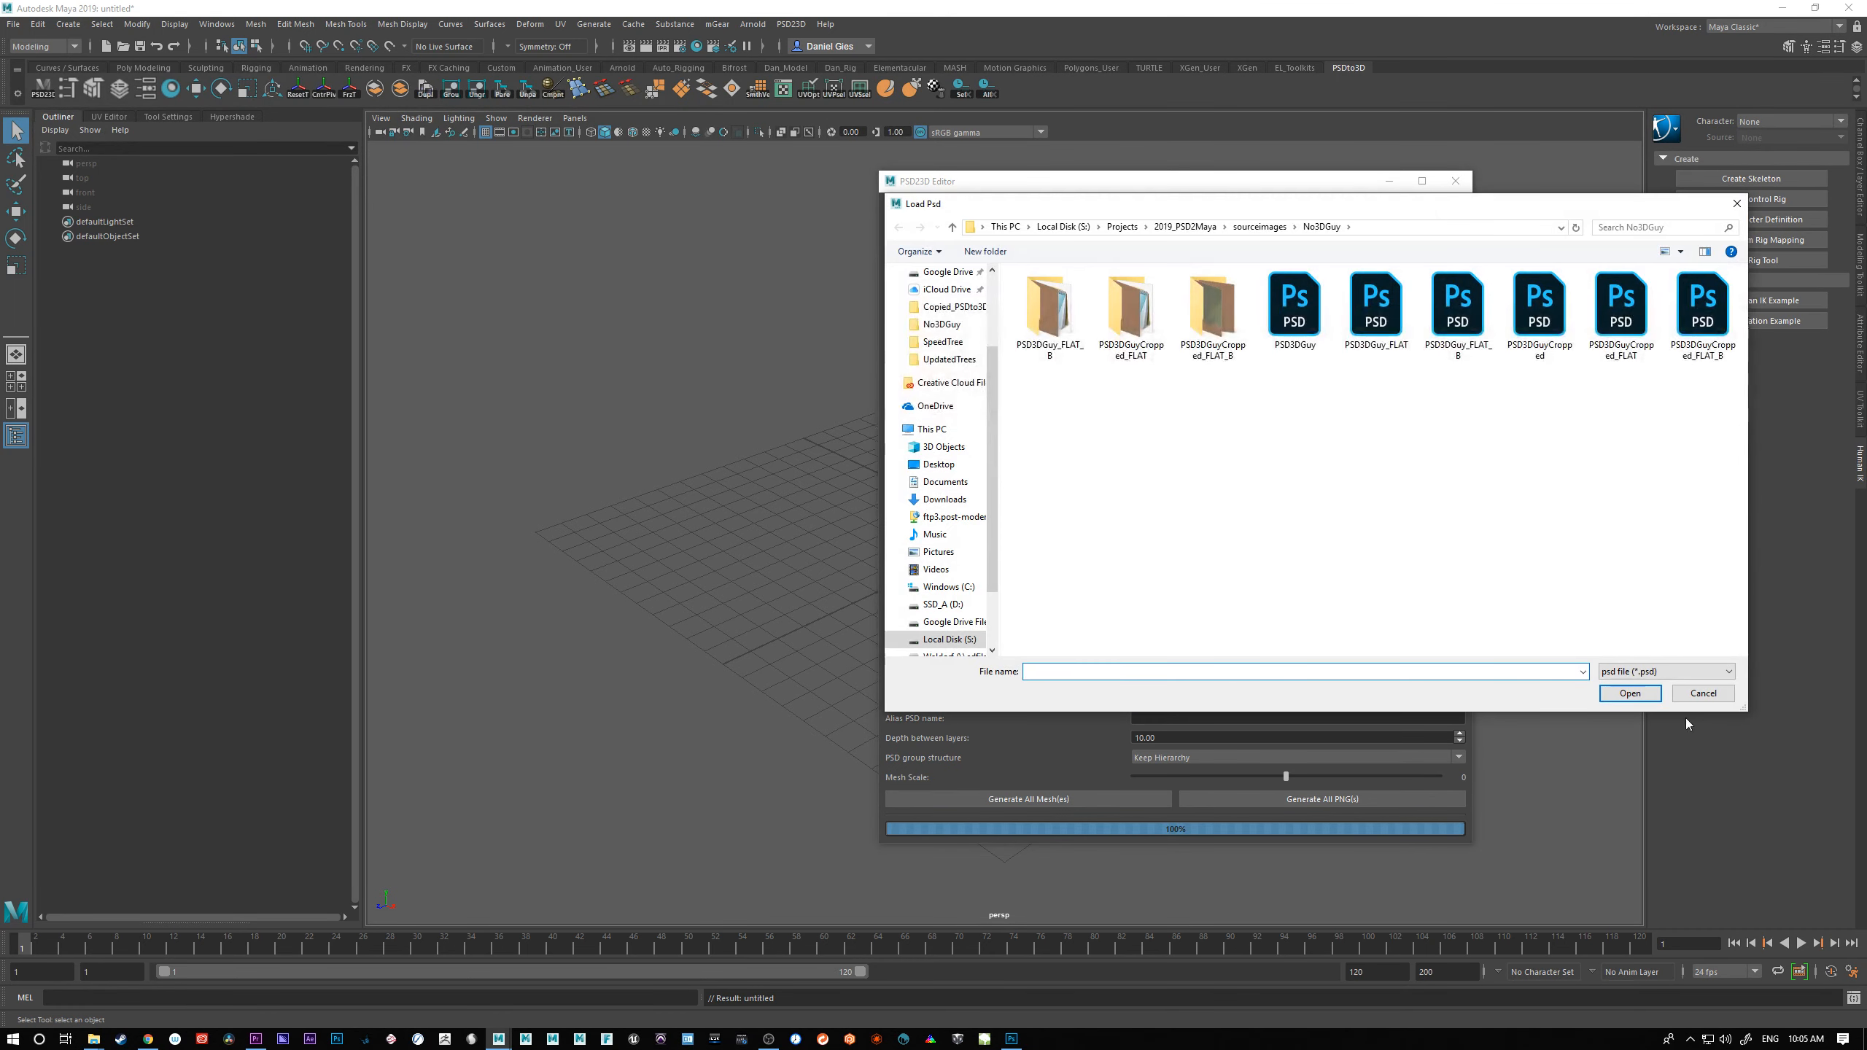
left_click(1687, 683)
Step: Try the Vector layer generation algorithm on the WallWindow layer and return it to Linear
left_click(1085, 322)
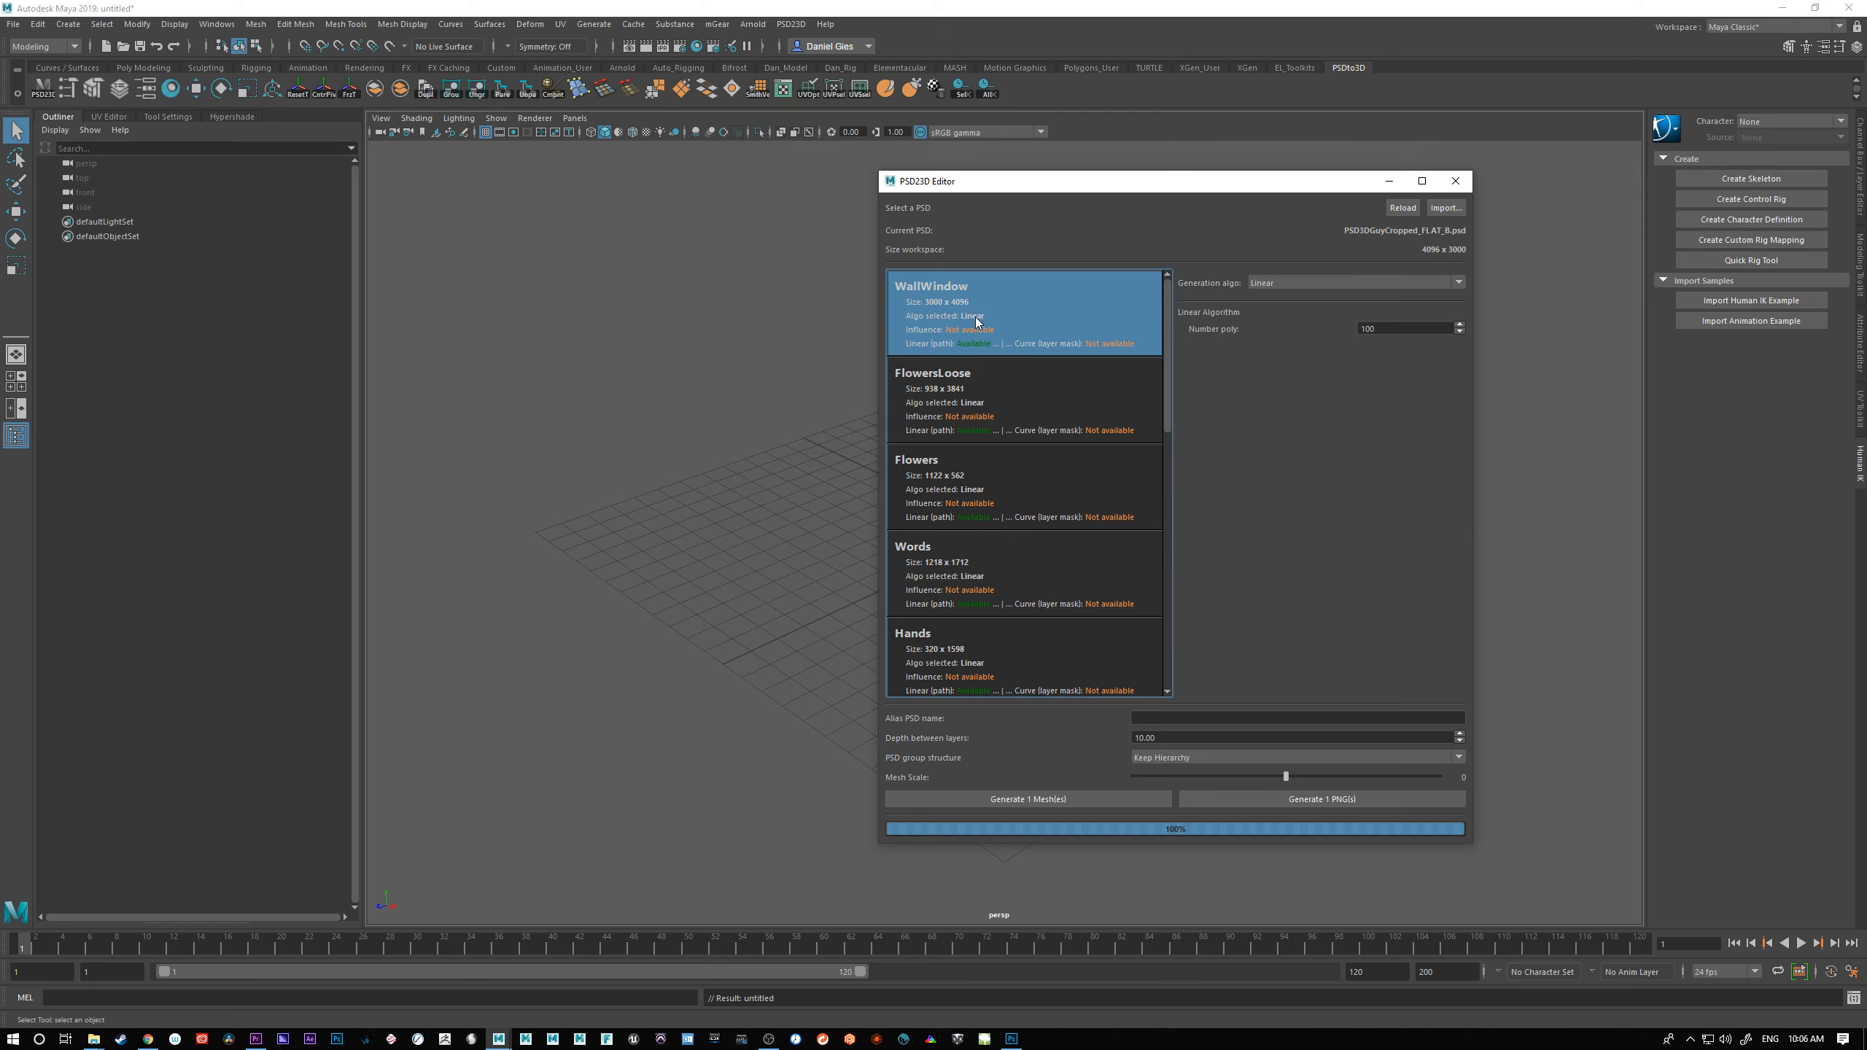
left_click(1305, 285)
left_click(1289, 302)
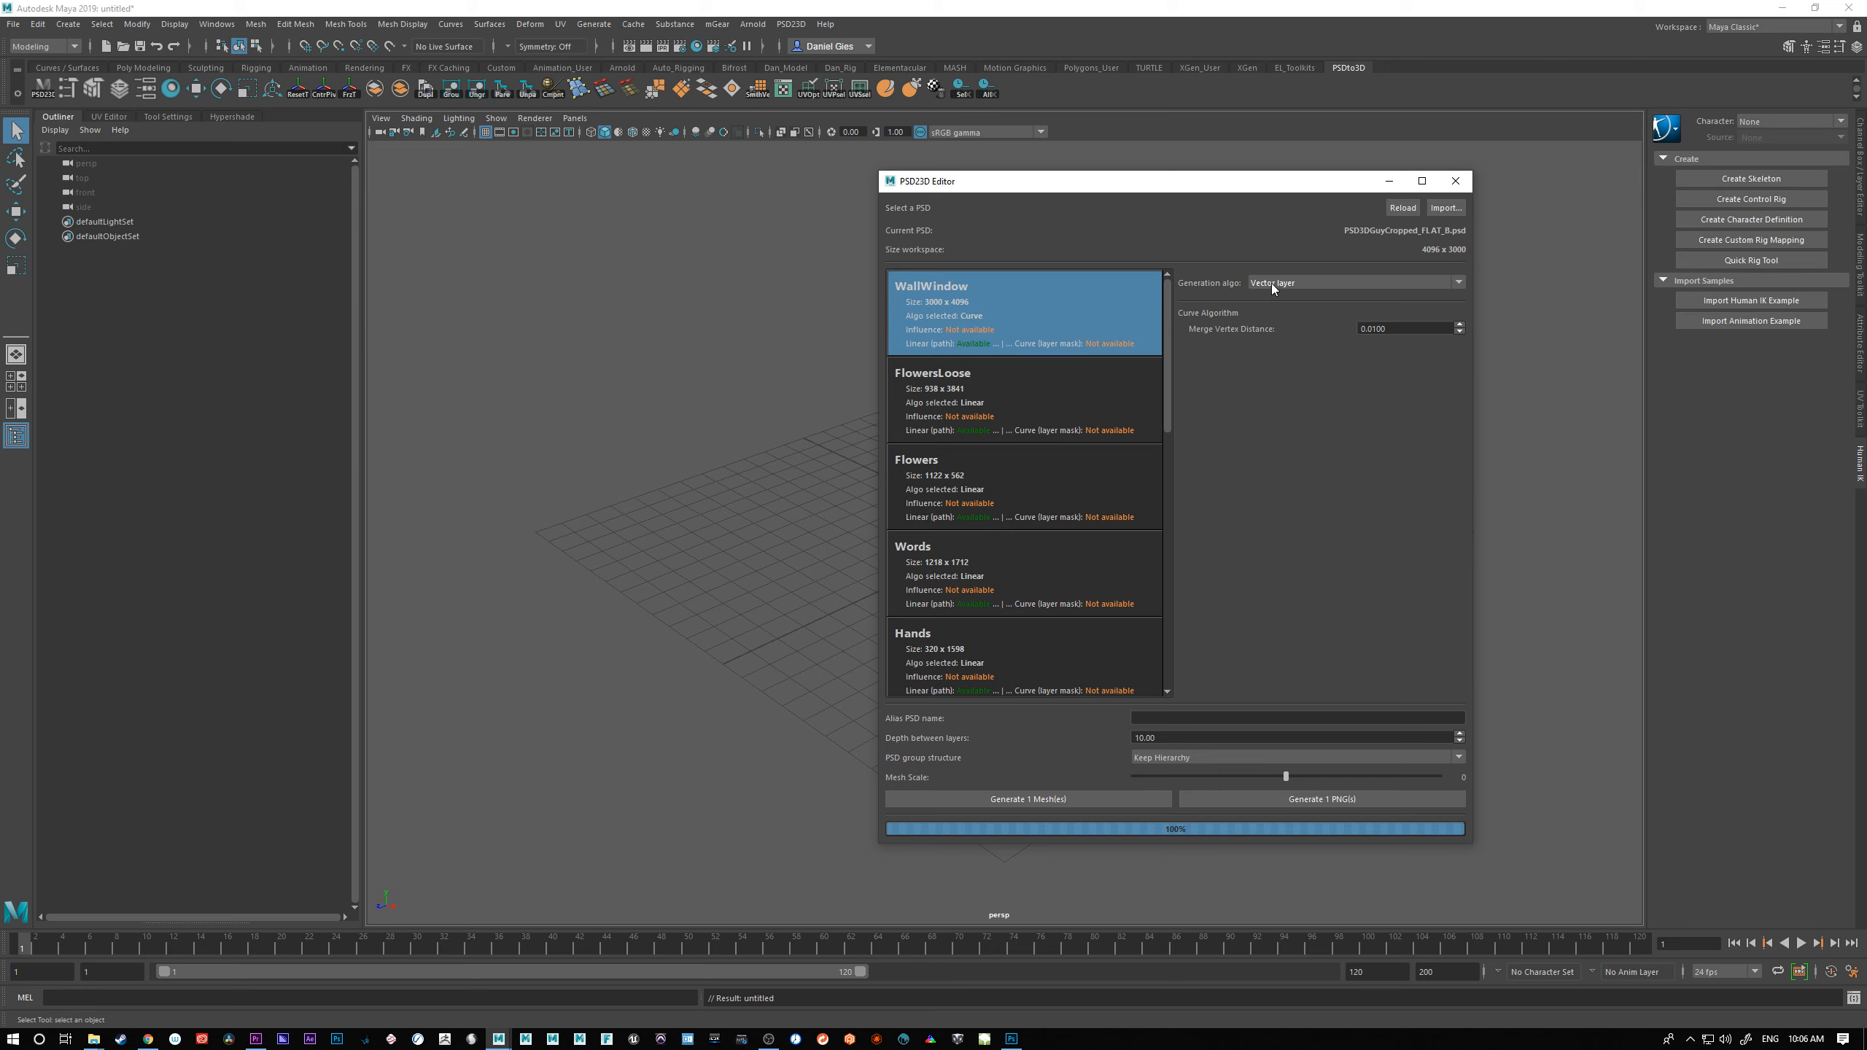
left_click(1326, 284)
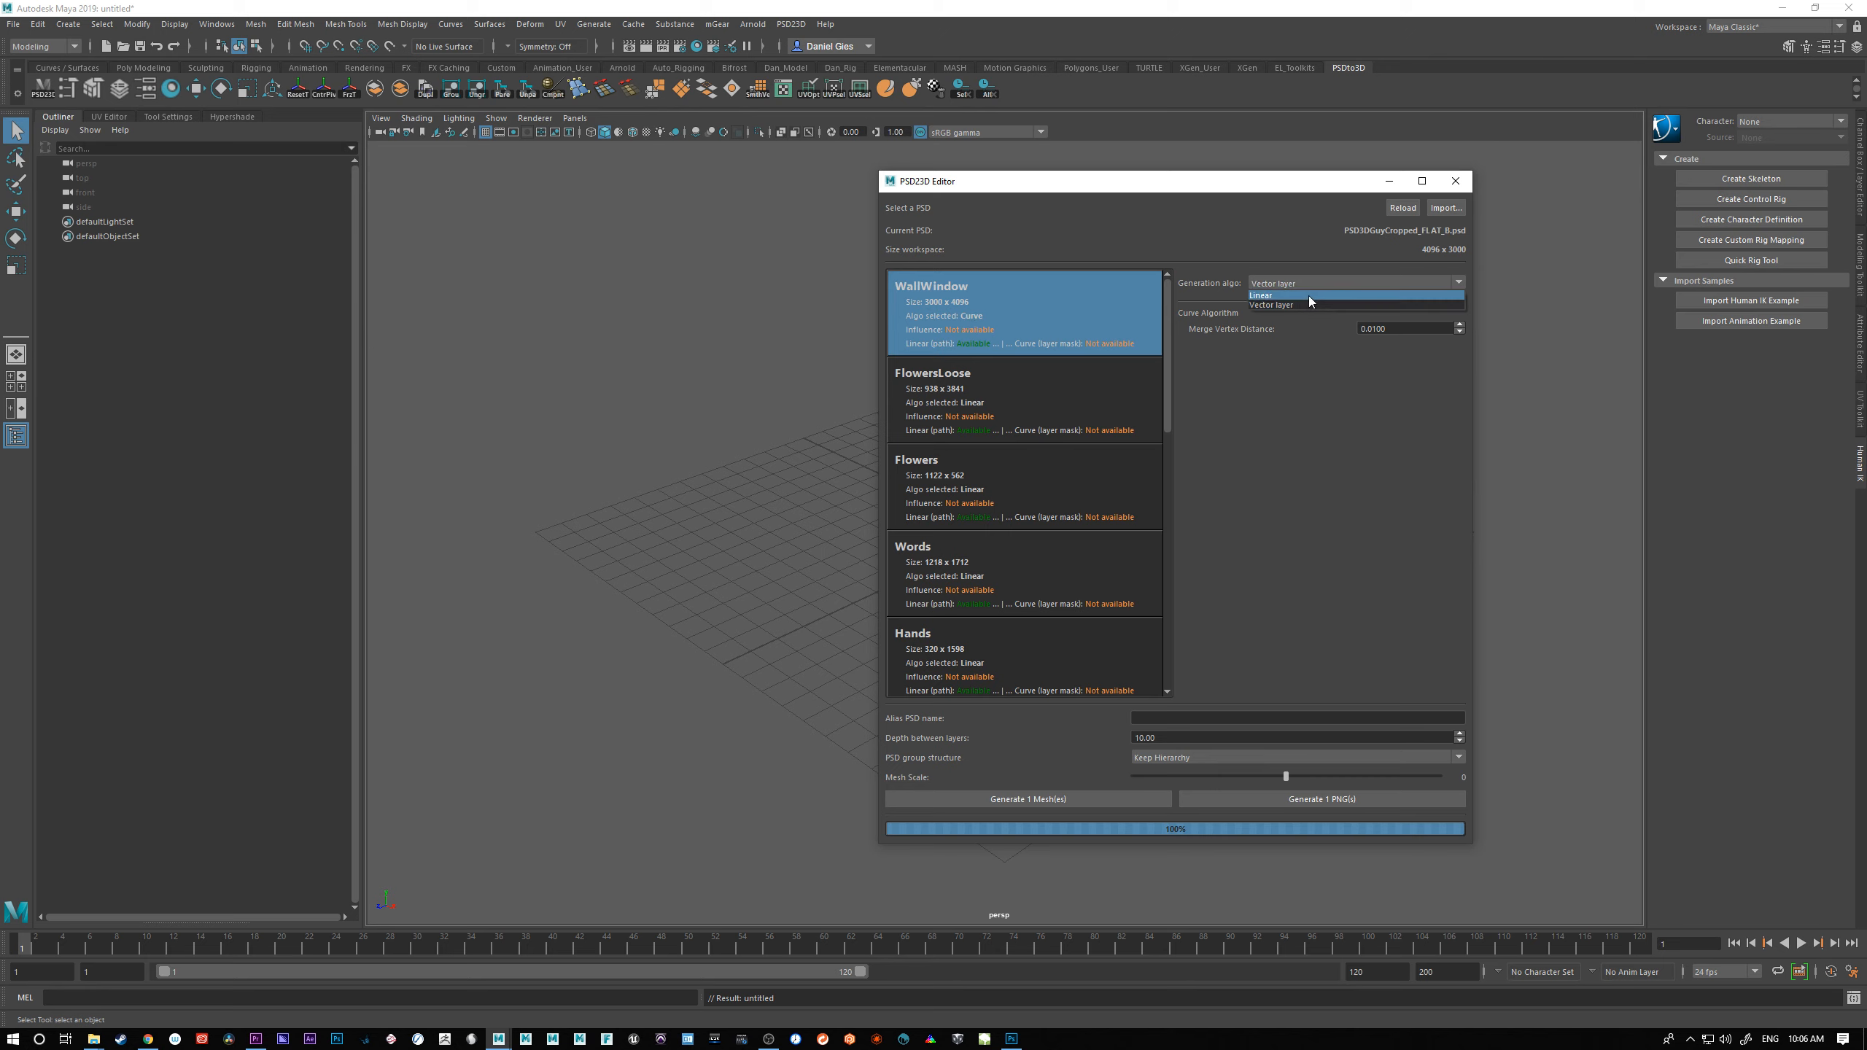
left_click(1308, 295)
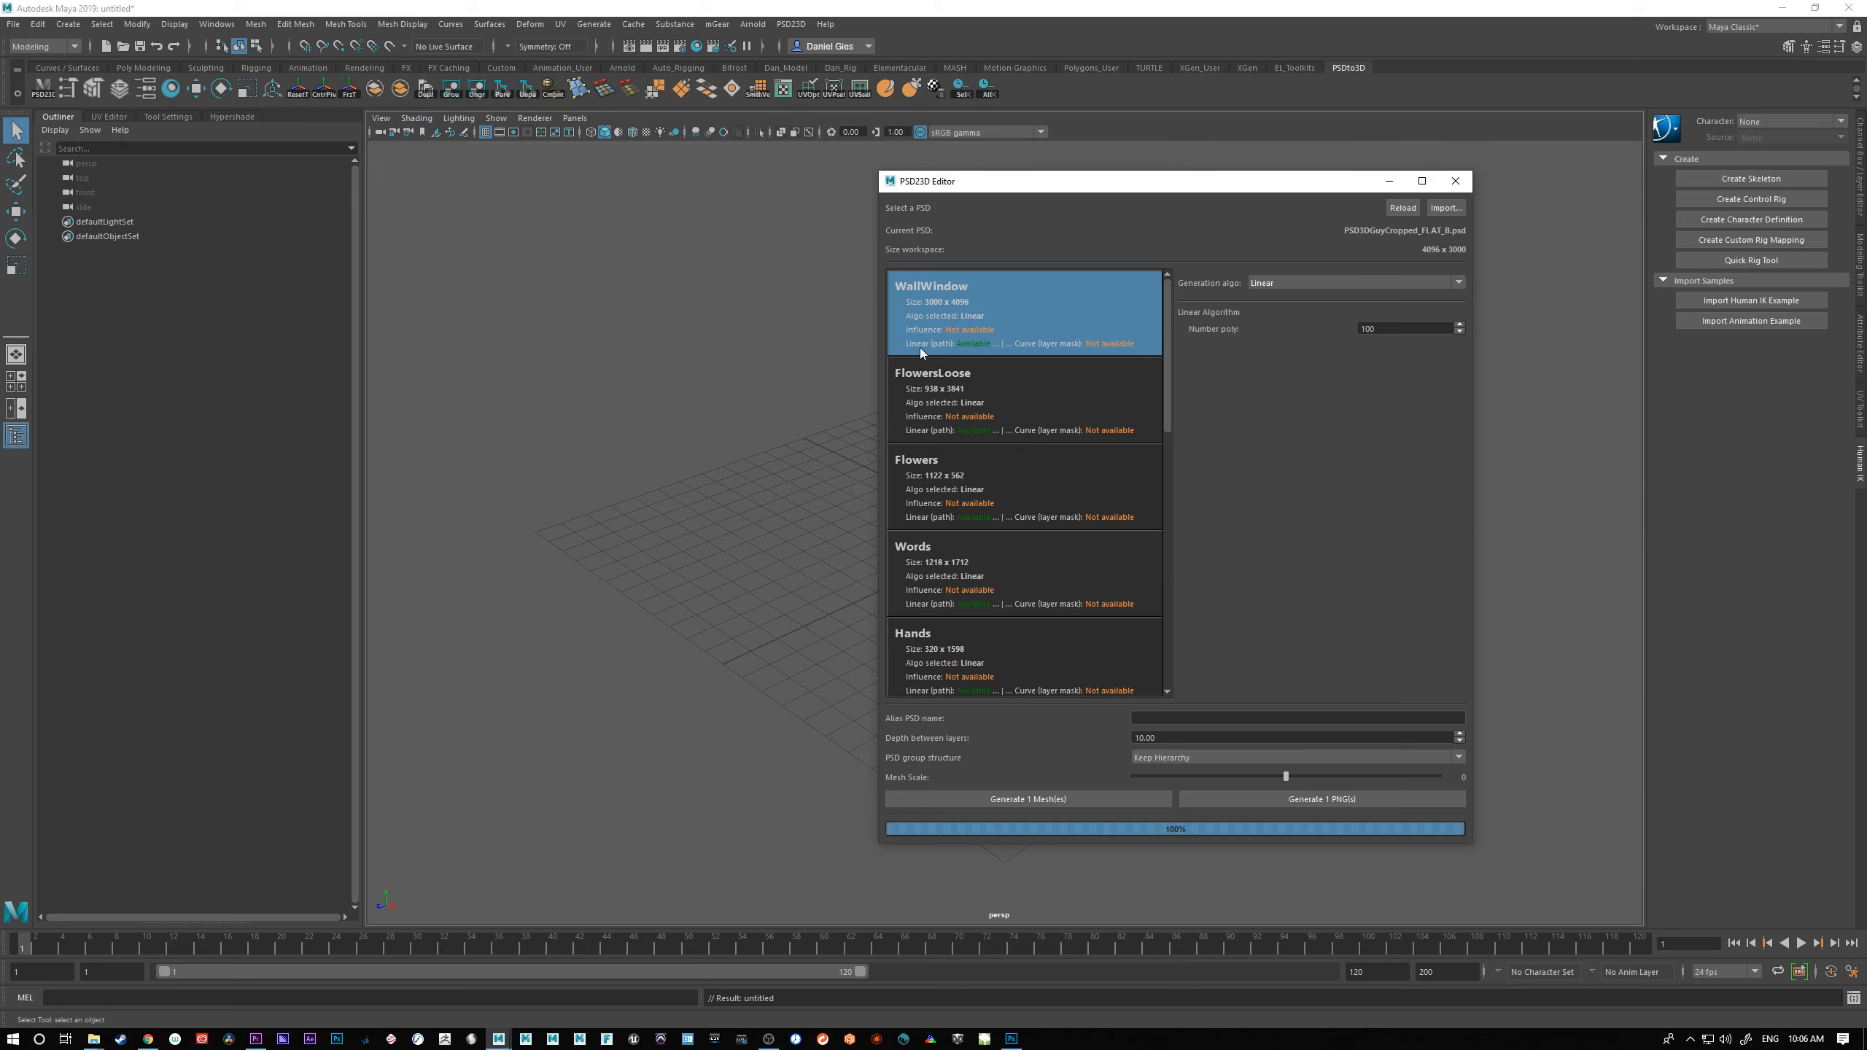
Step: Review the generation algorithm choices for the WallWindow layer without changing the current one
left_click(973, 369)
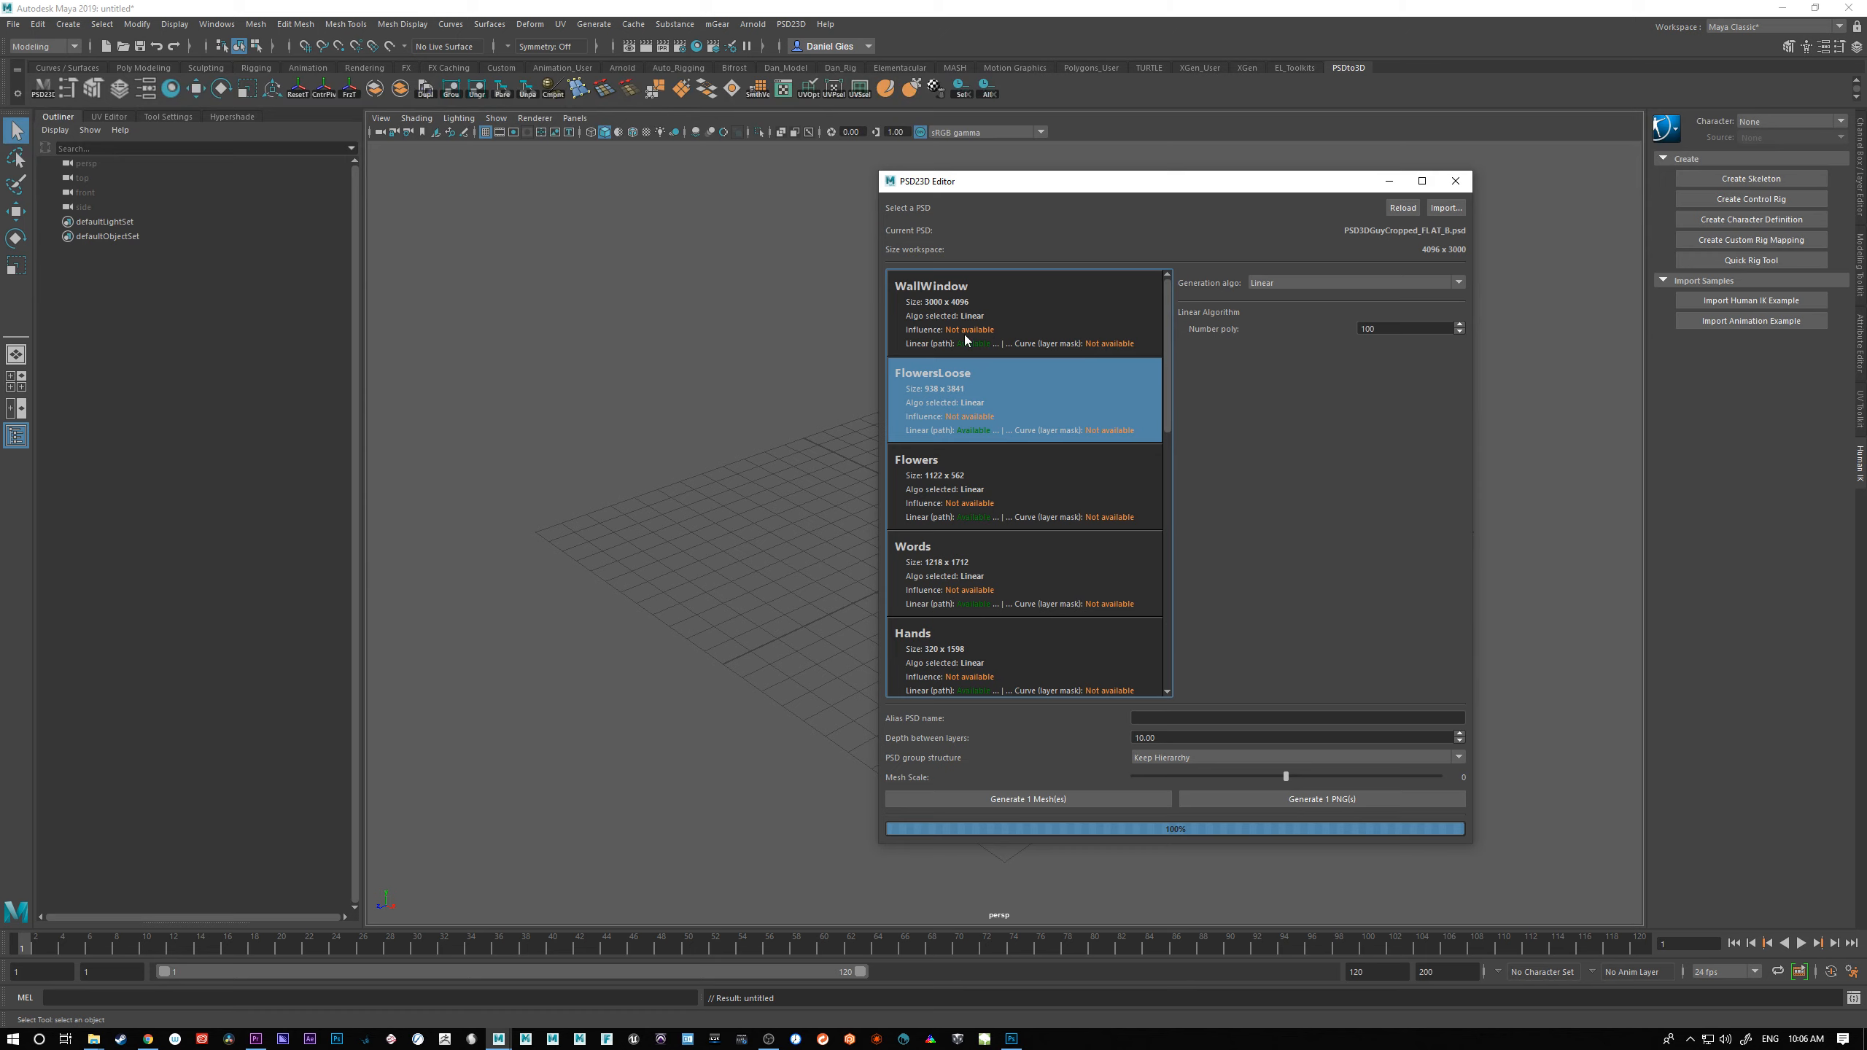
left_click(965, 339)
left_click(1286, 282)
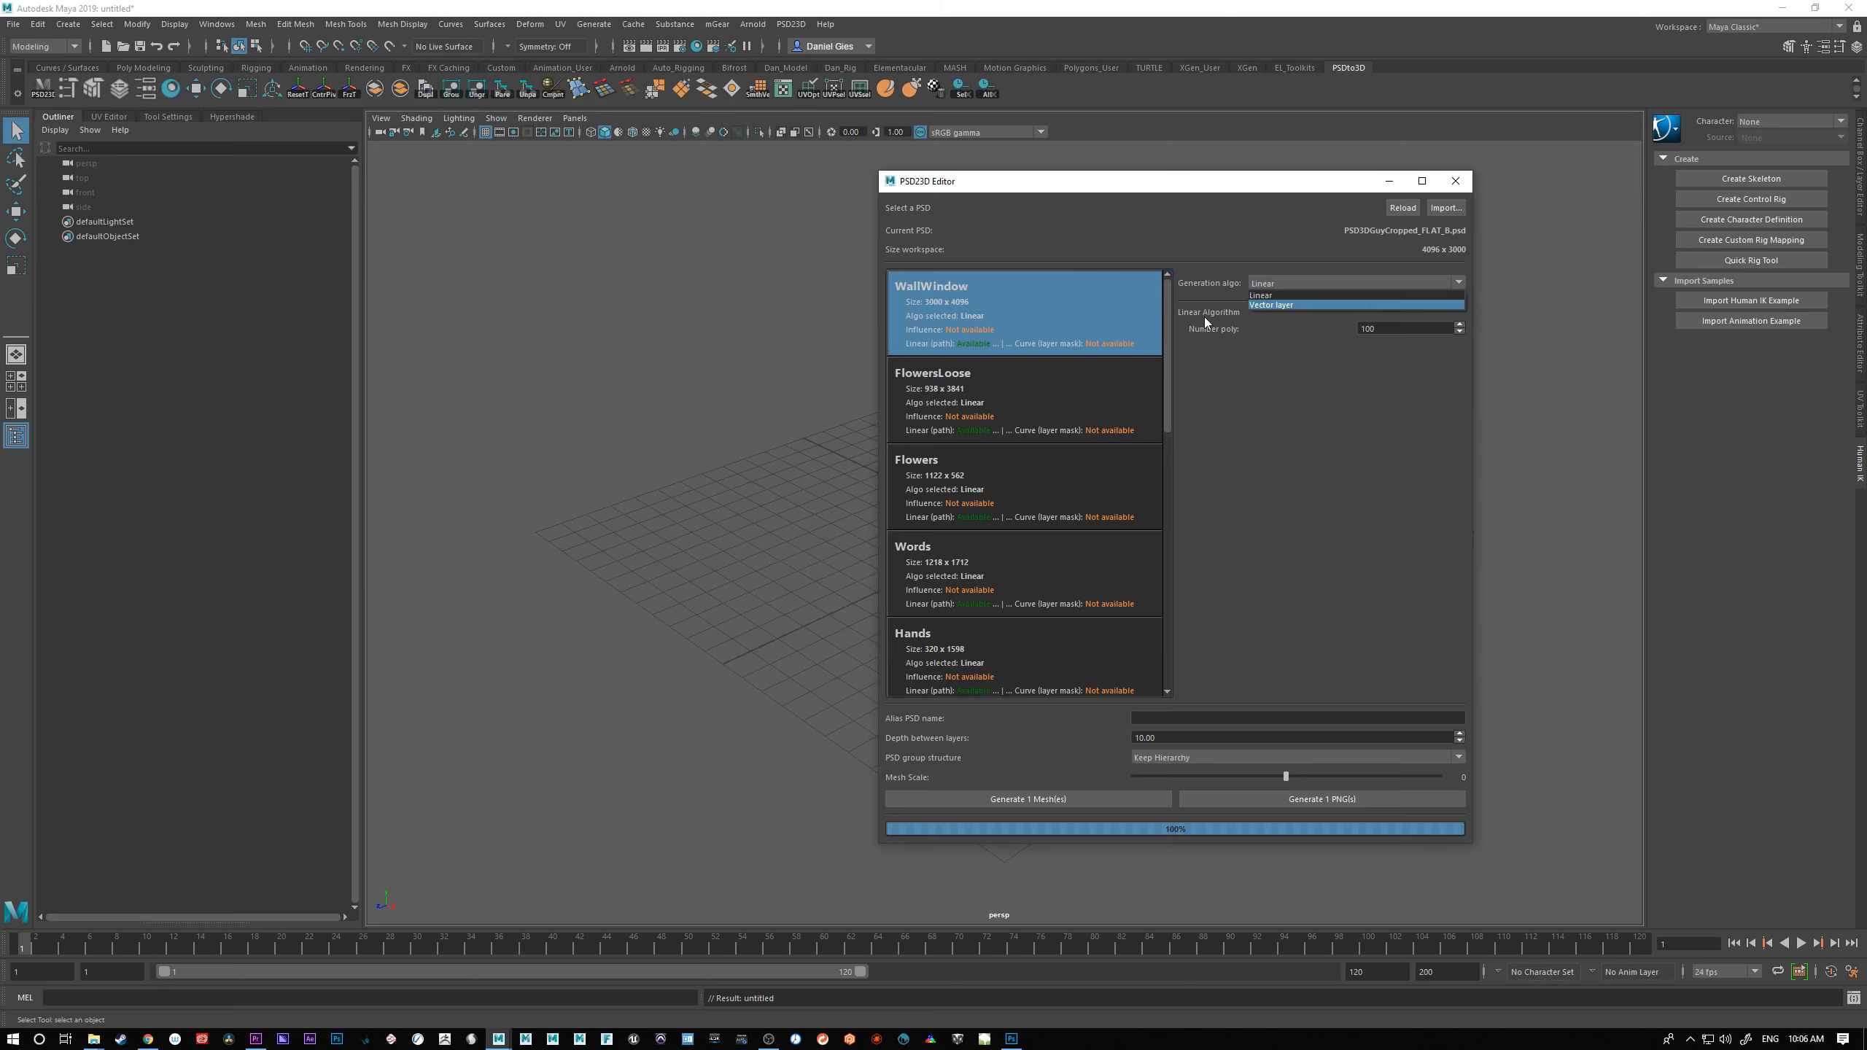
left_click(985, 330)
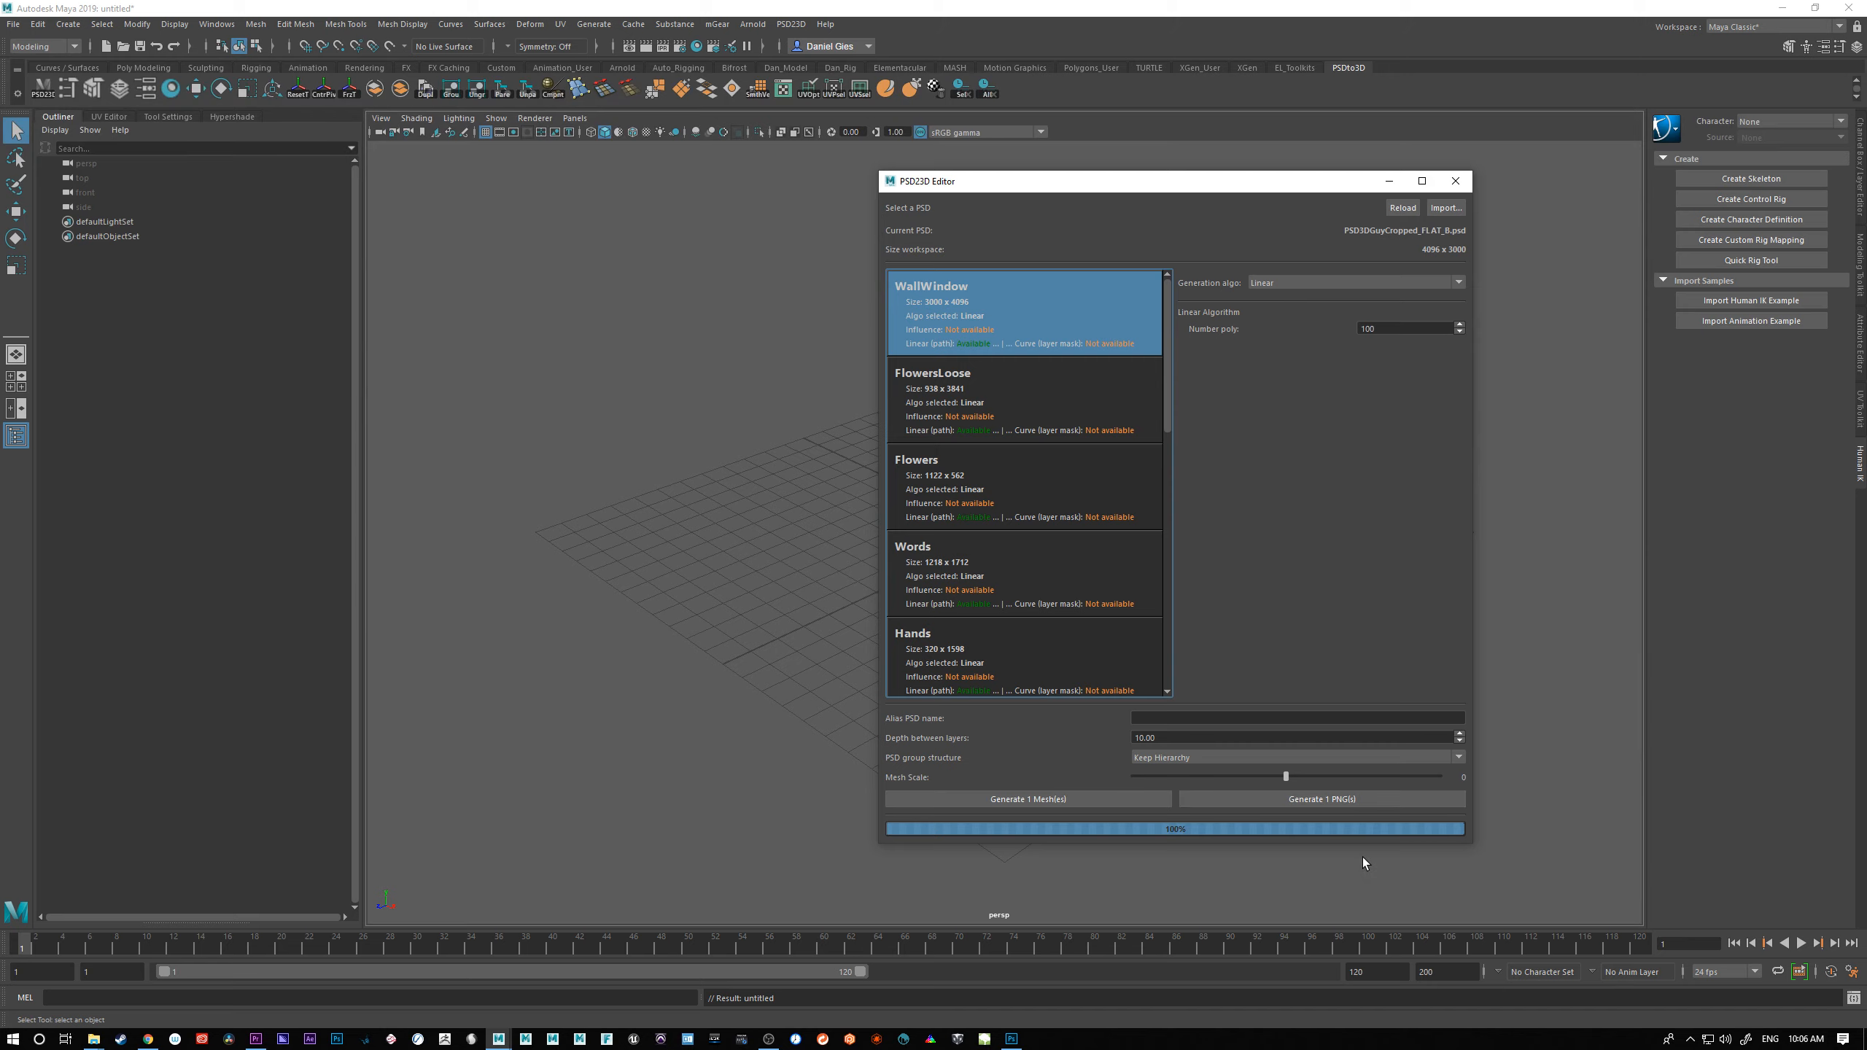
Step: Switch to Photoshop and hide the WallWindow layer
left_click(1014, 1038)
left_click(1665, 716)
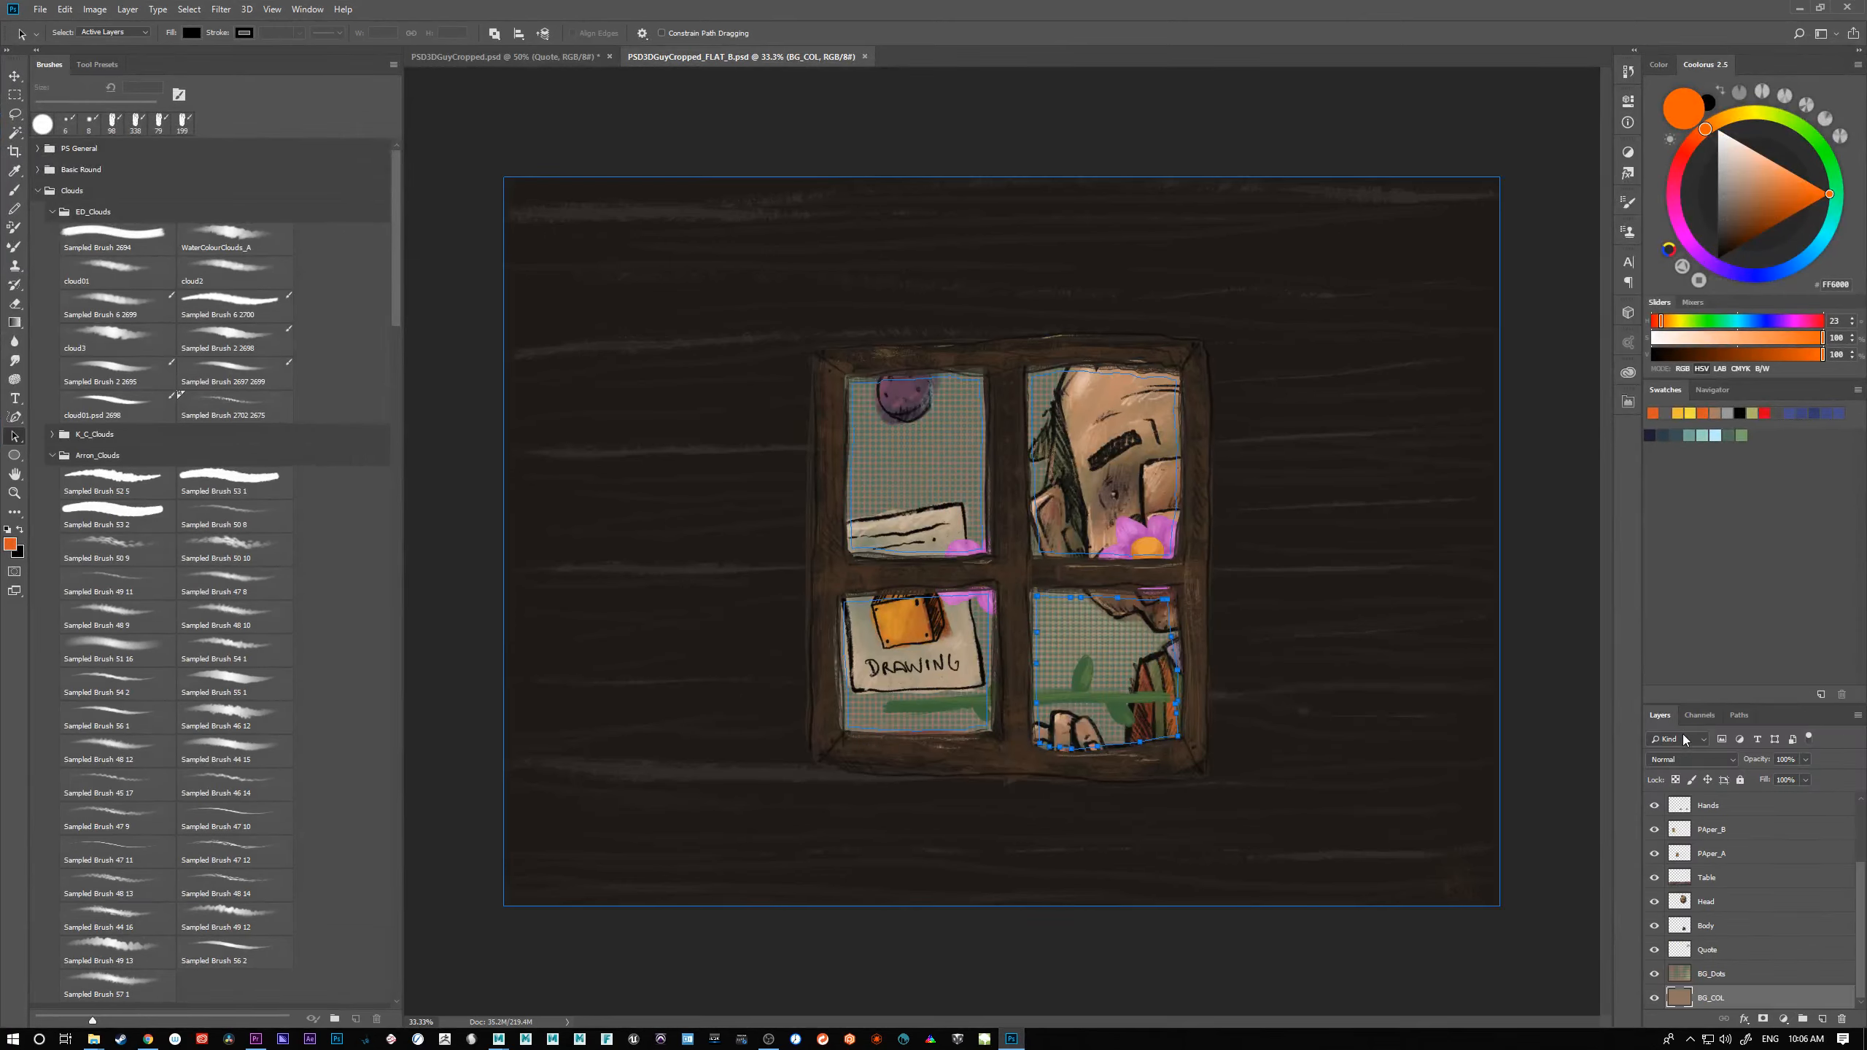
left_click(1720, 805)
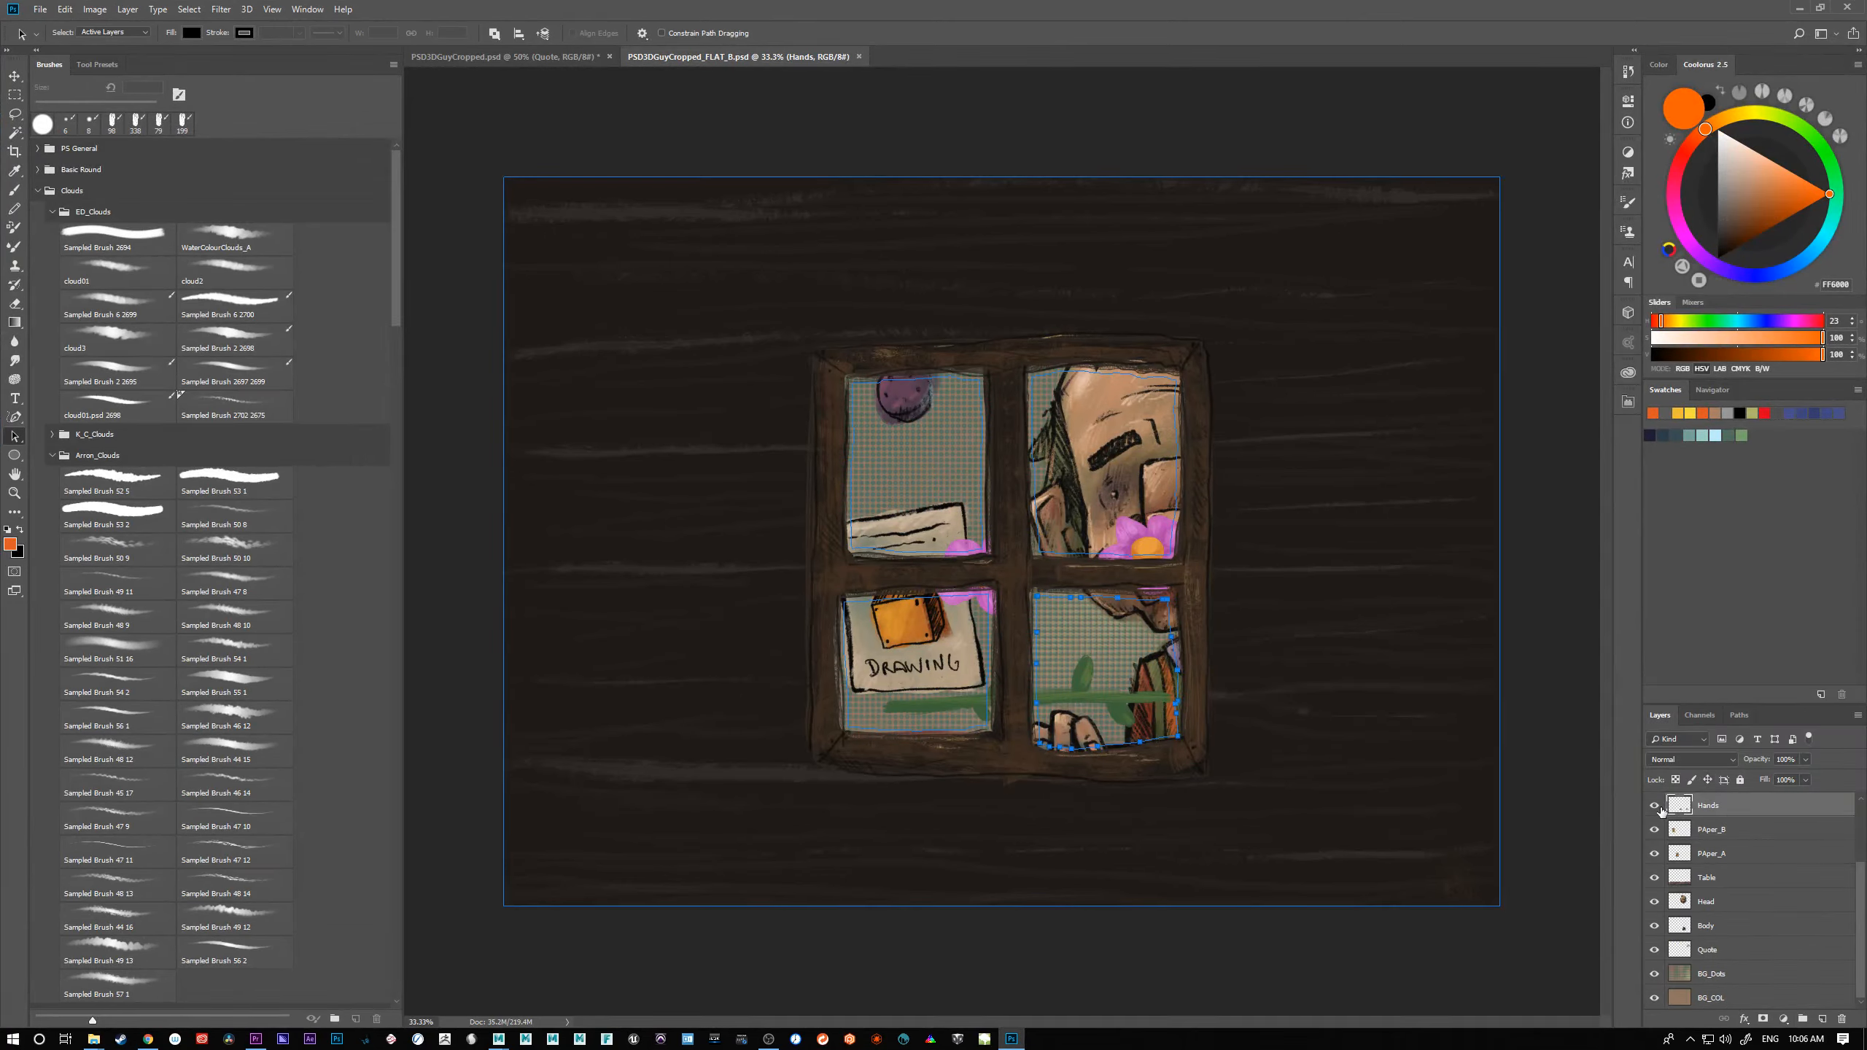
left_click(1720, 901)
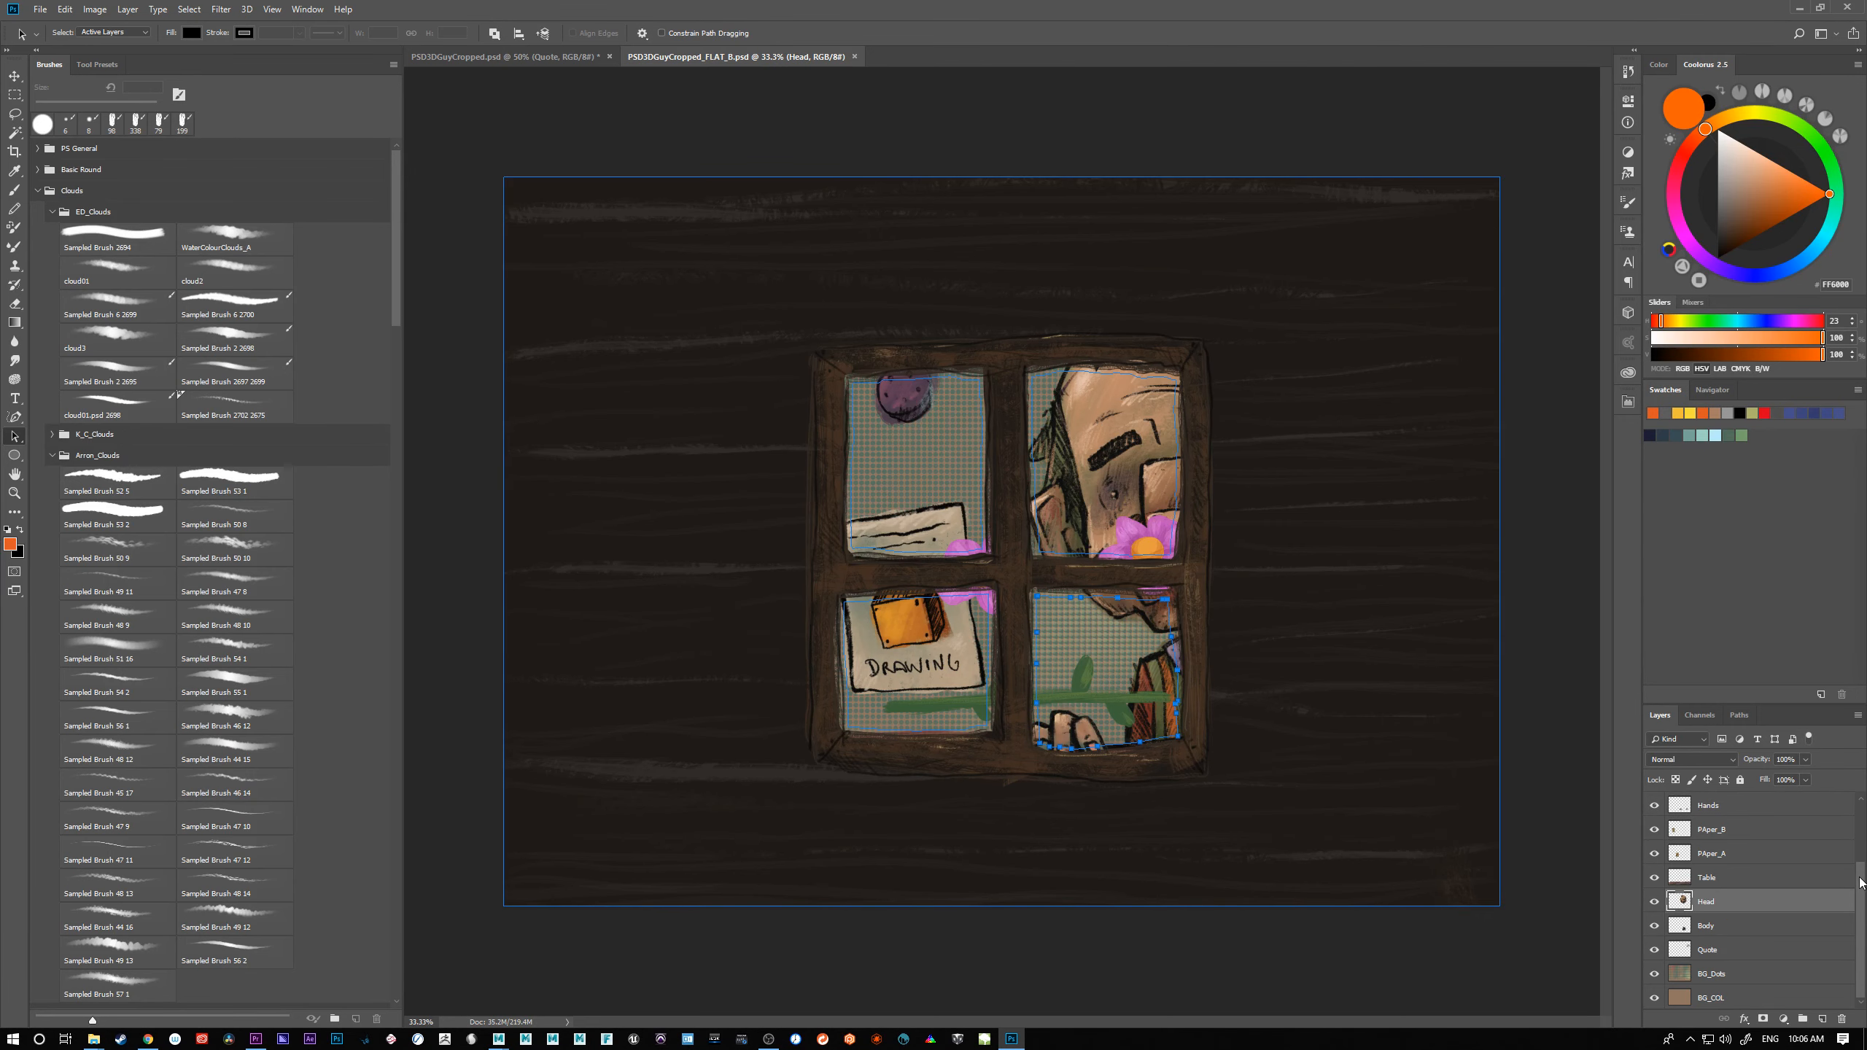
left_click_drag(1859, 883, 1857, 786)
left_click(1655, 804)
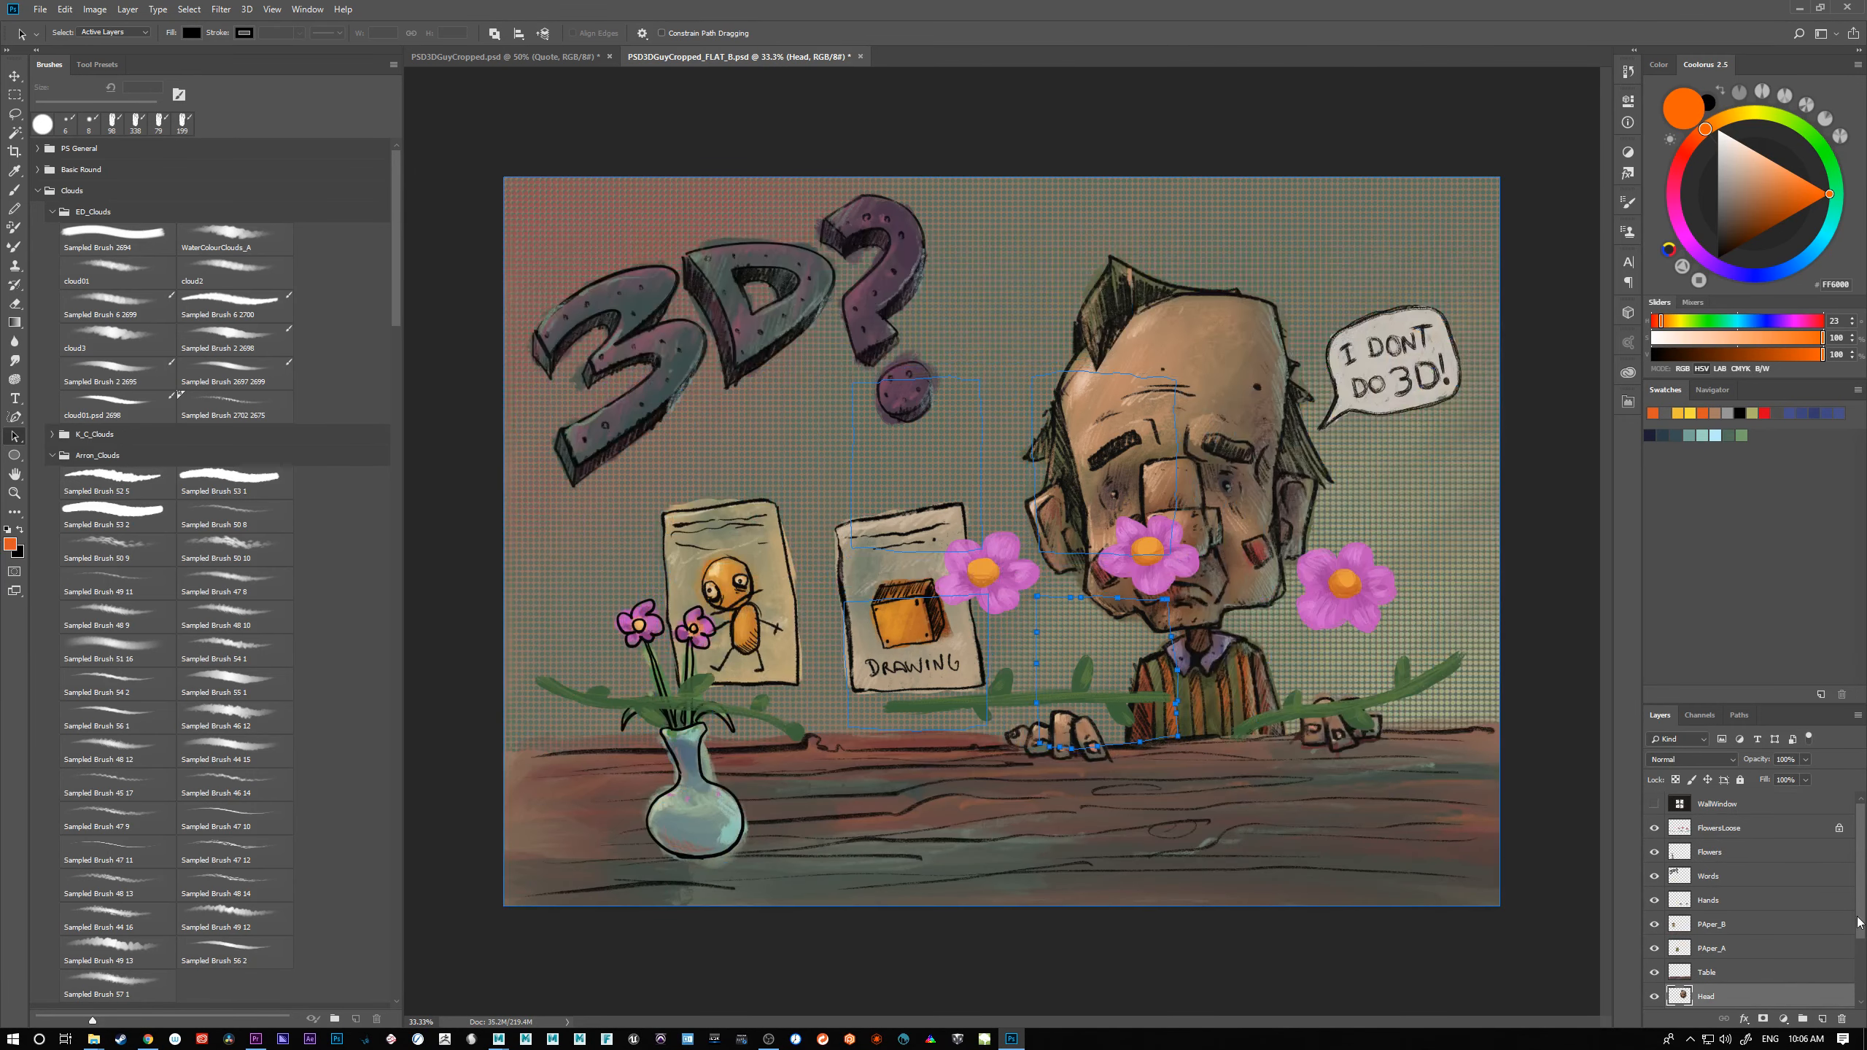
Step: Add a blank layer mask to the Head layer
scroll(1862, 929, "down", 1)
scroll(1862, 929, "down", 3)
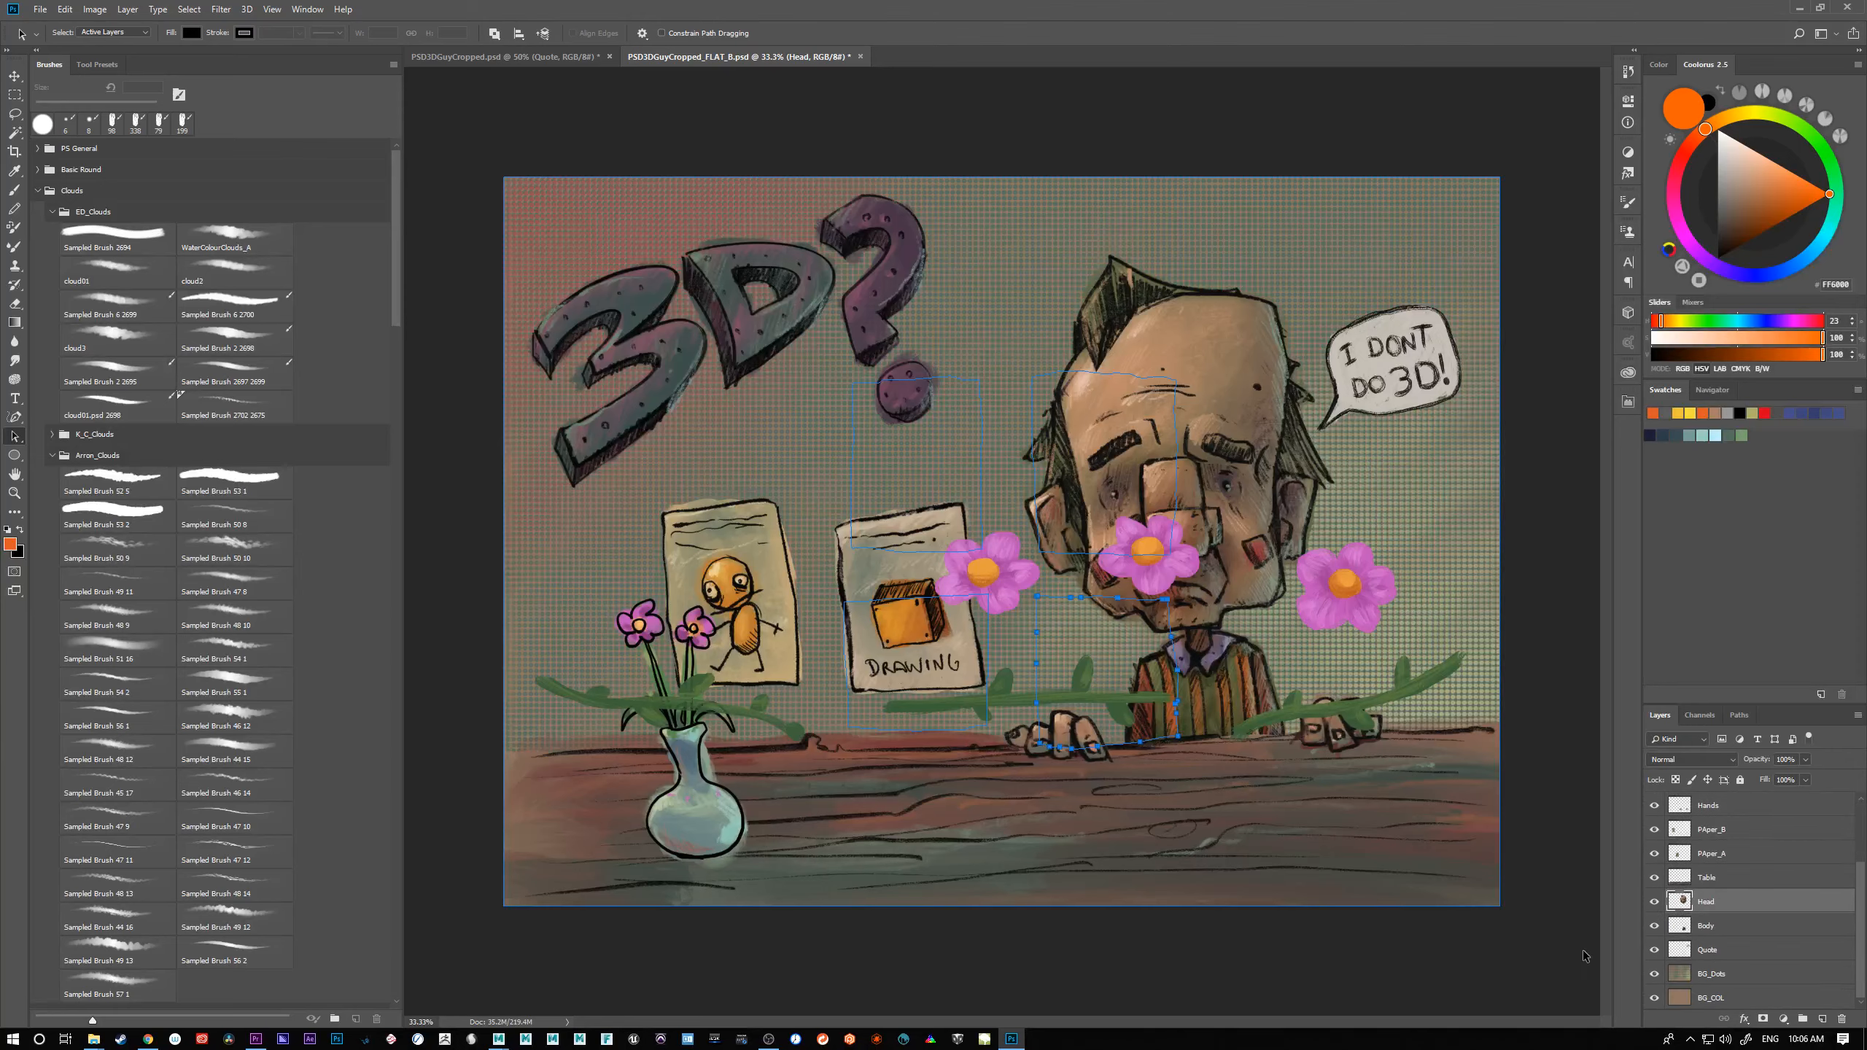
left_click(1682, 901, "ctrl")
key("ctrl+d")
left_click(1762, 1020)
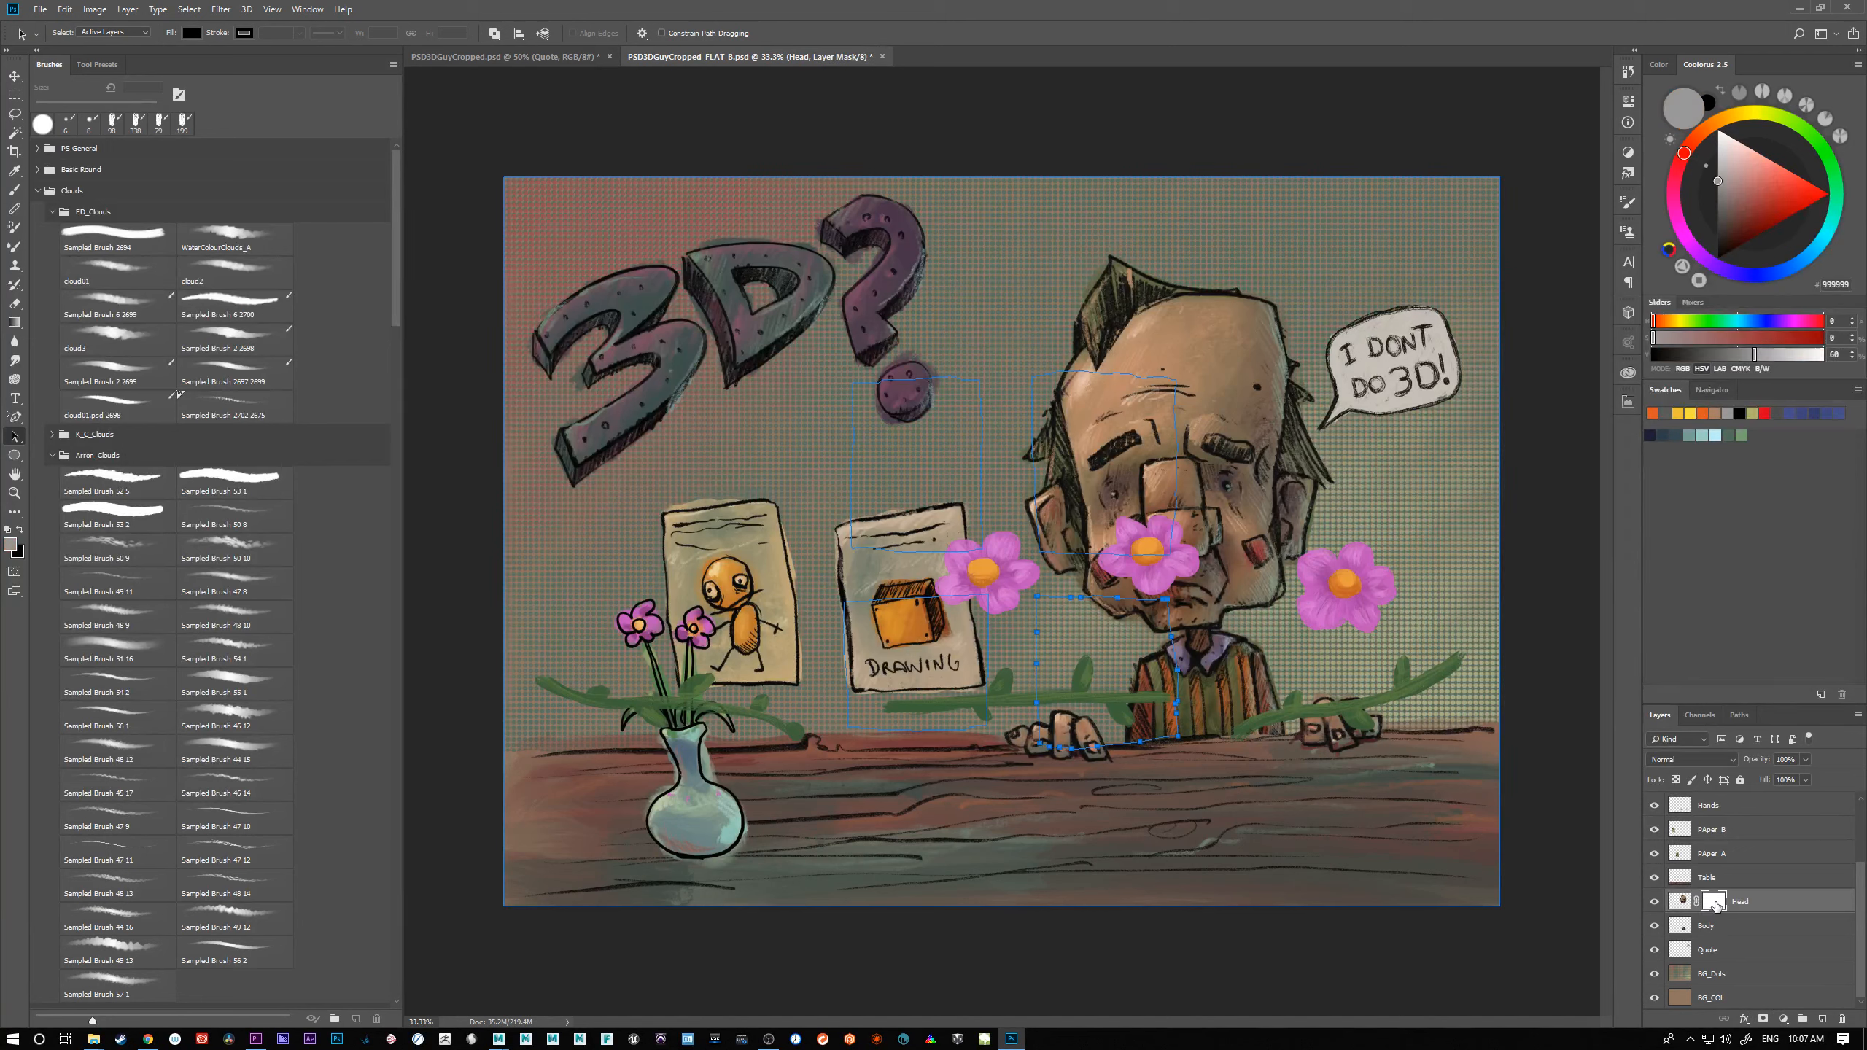
Step: Activate the Brush tool and clear the WallWindow path outline from the canvas
key("b")
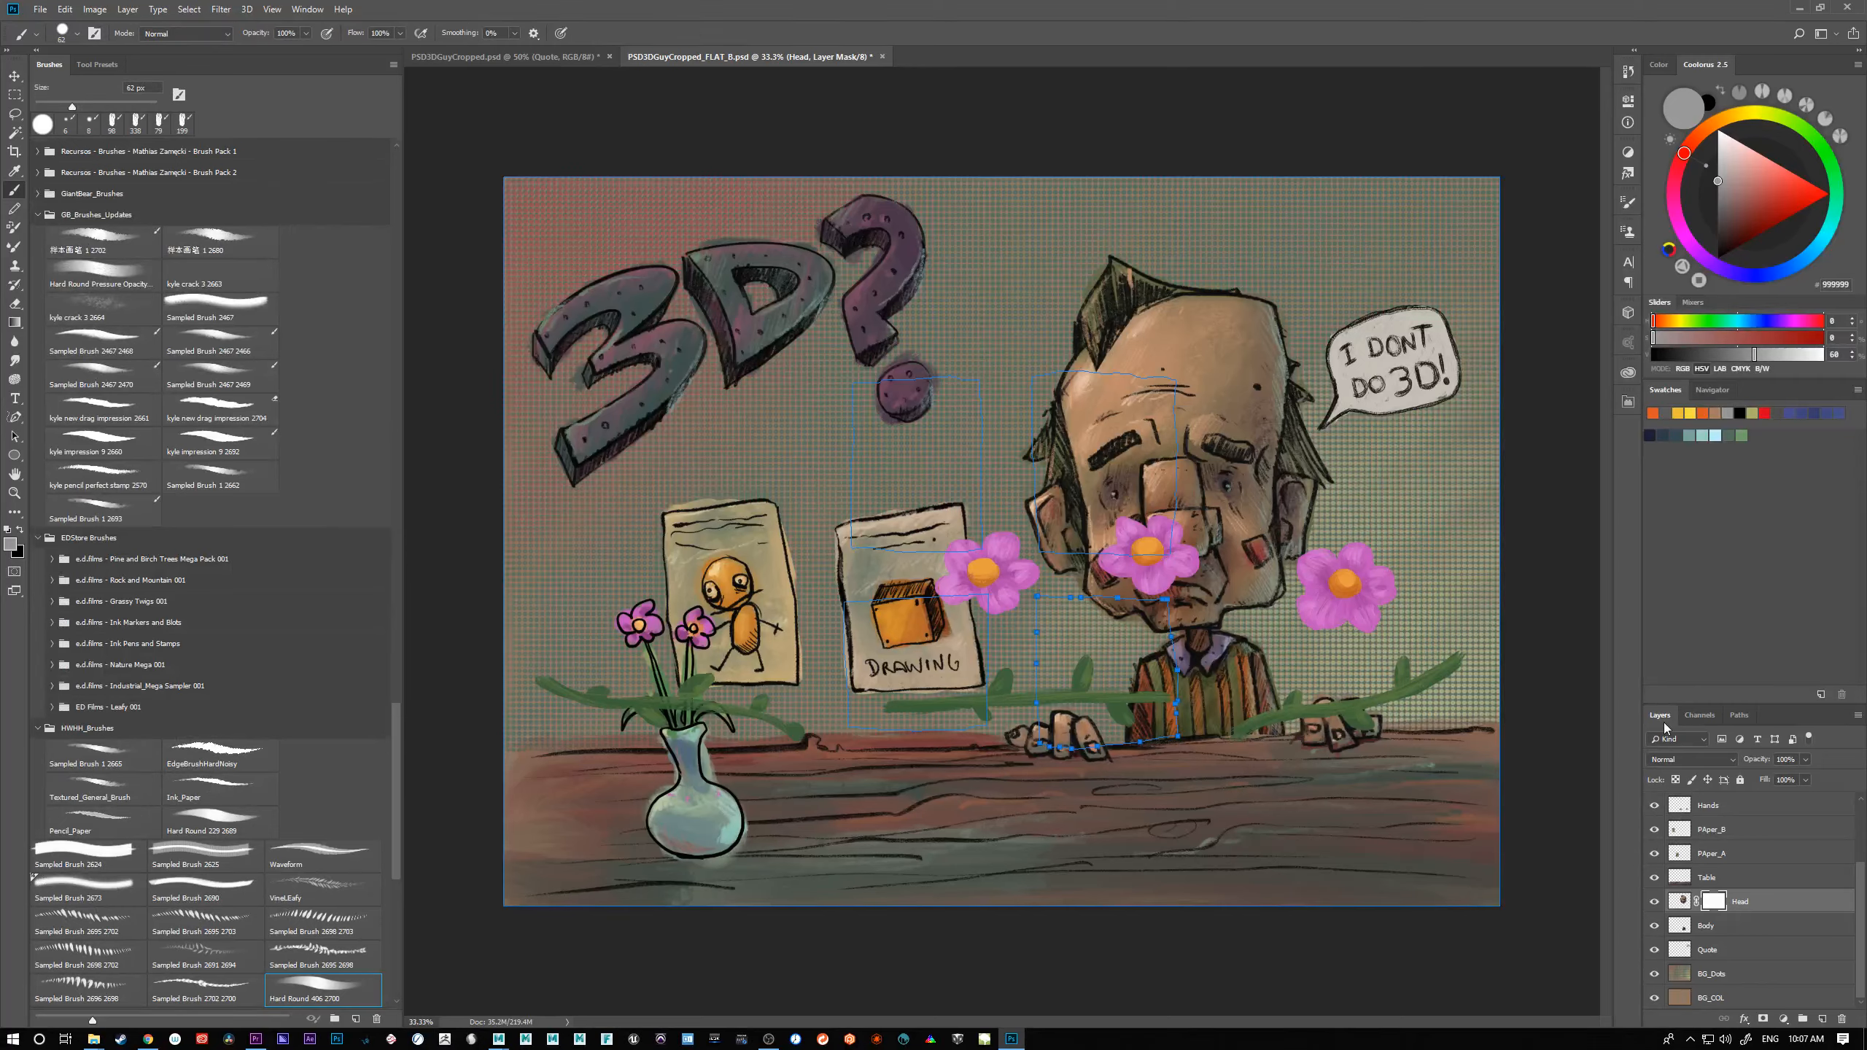
left_click(1739, 715)
left_click(1690, 738, "ctrl")
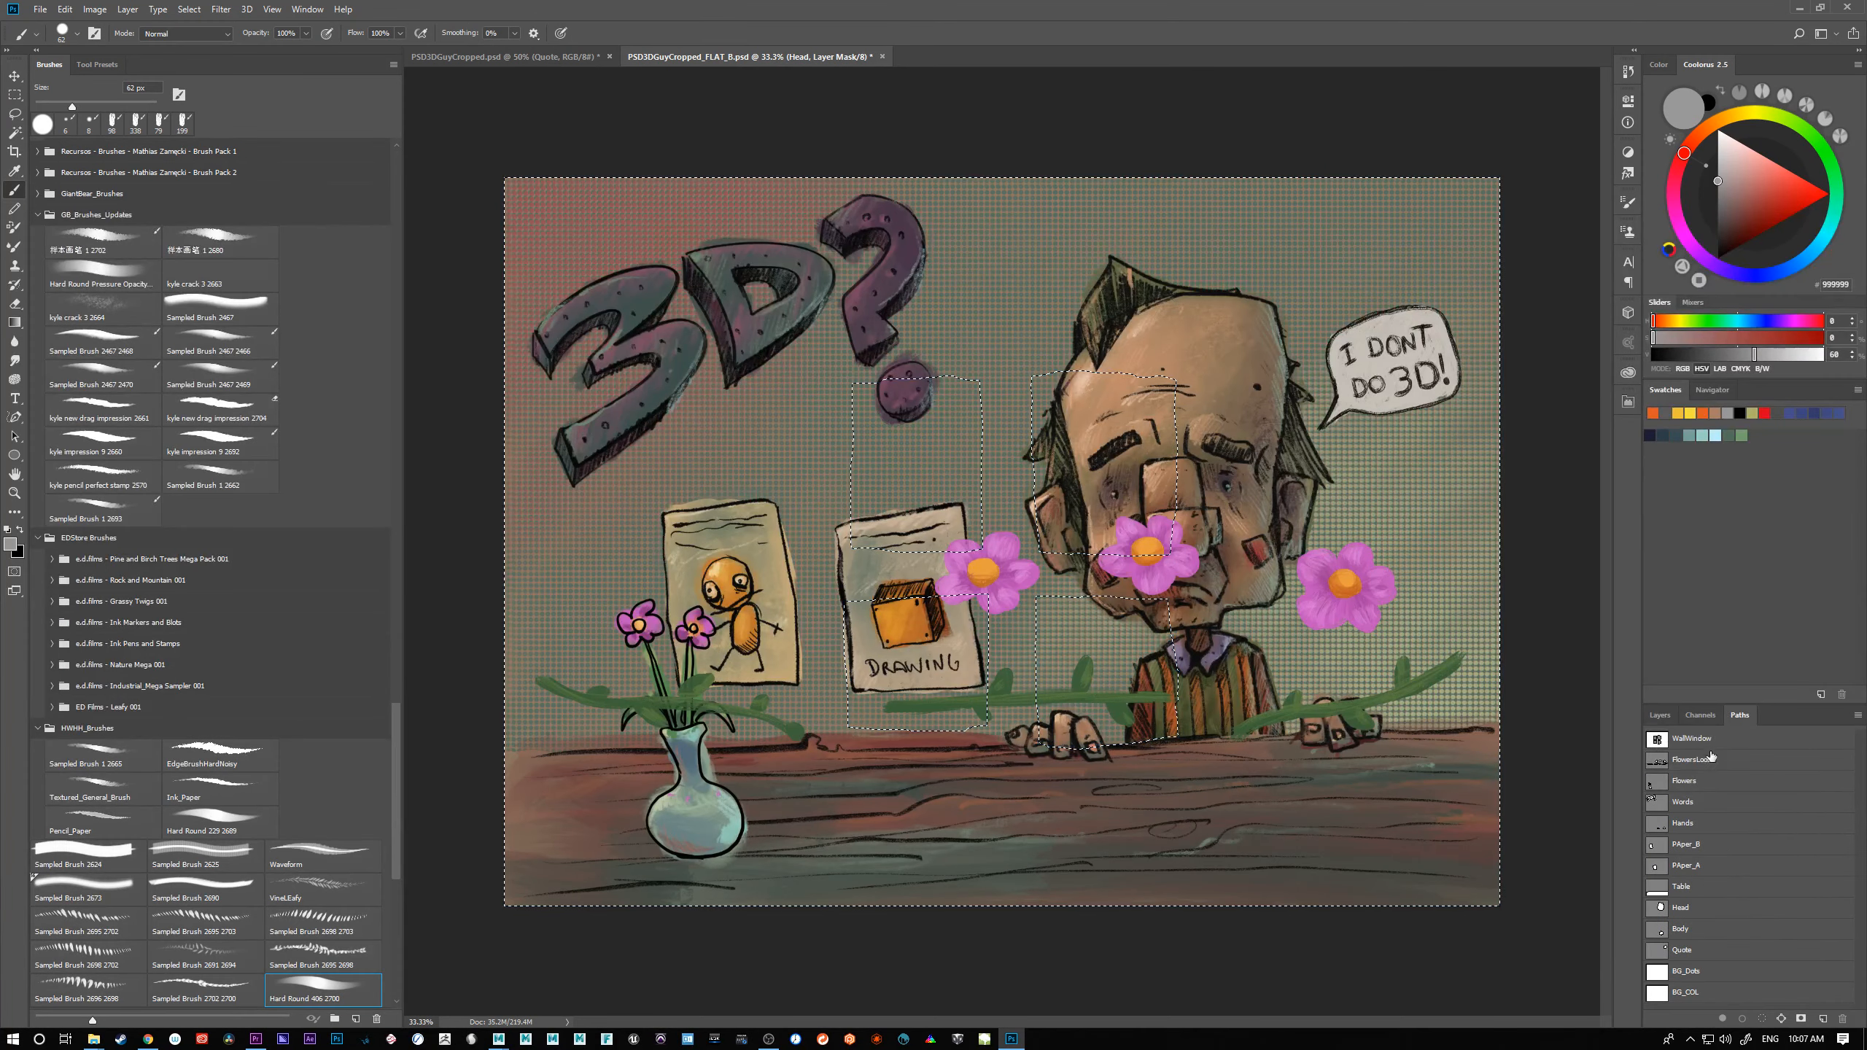
key("ctrl+d")
left_click(1661, 716)
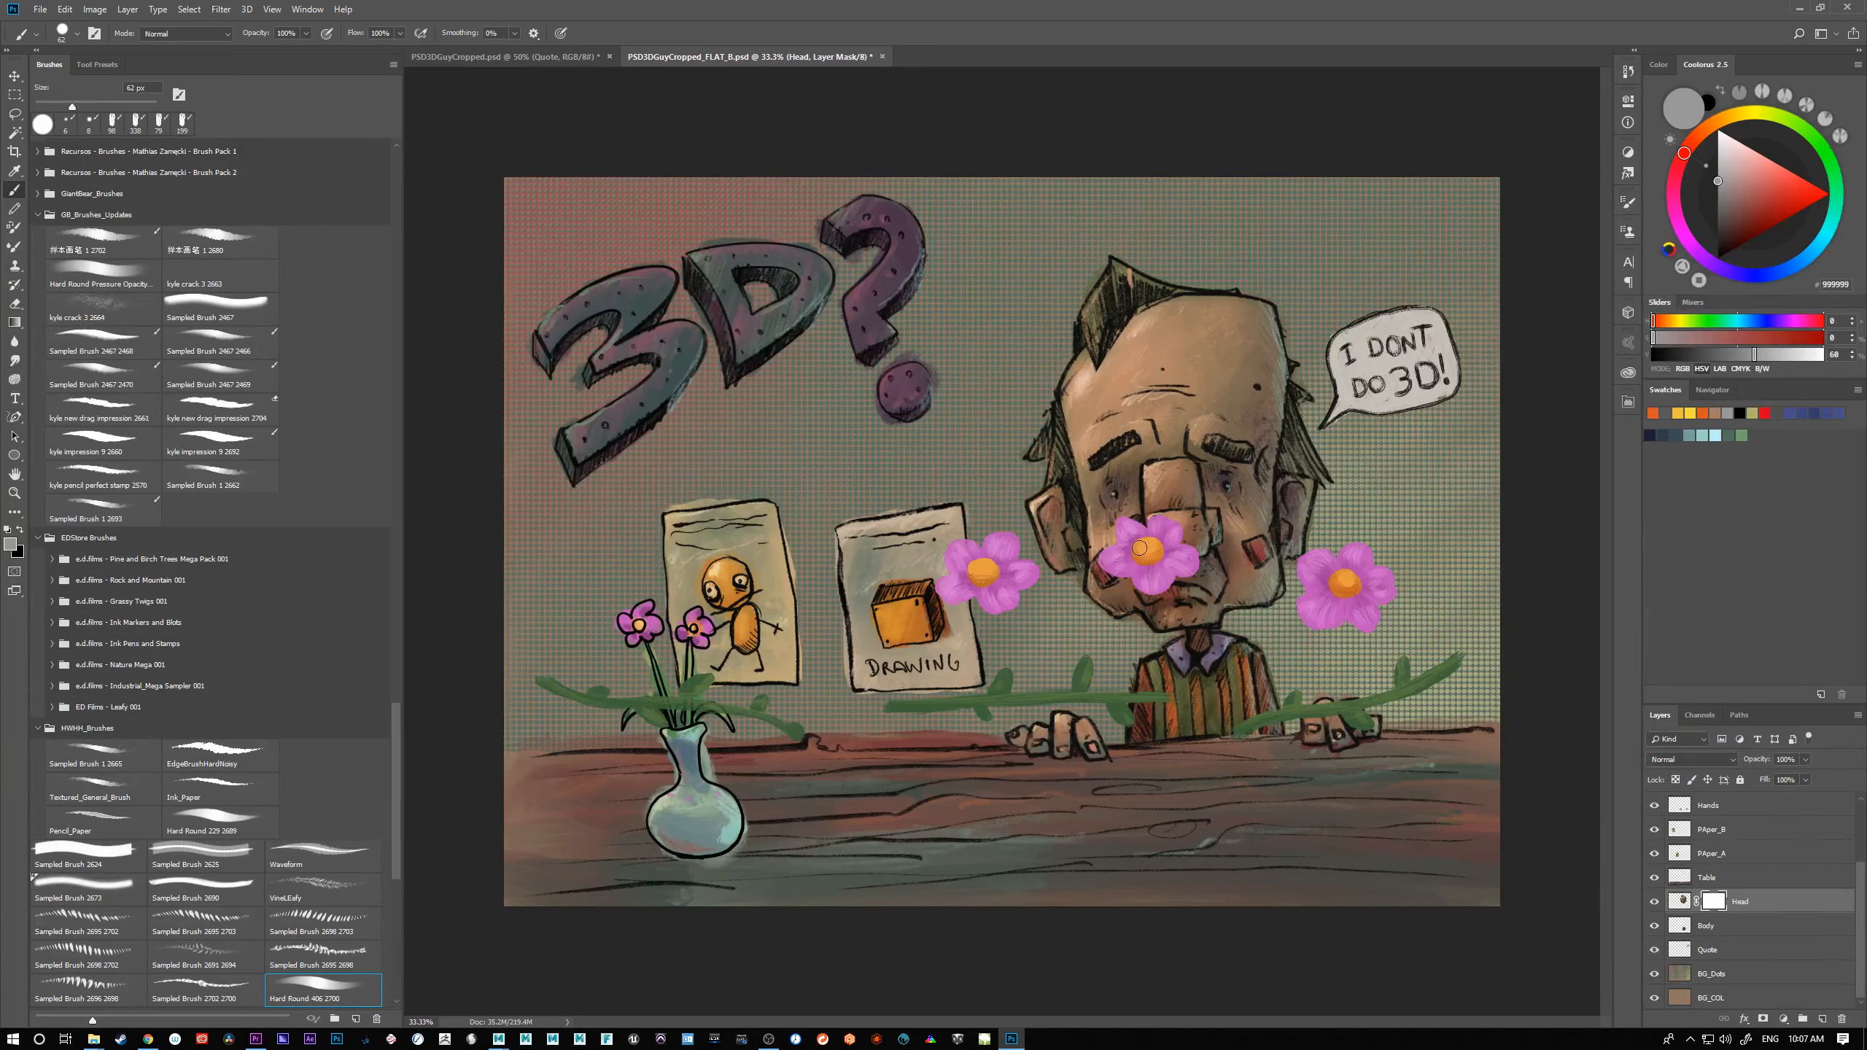
Step: Paint the Head layer's mask over both eyes and across the forehead with a 142 px brush in grey 636363
right_click_drag(1139, 548, 1175, 547, "alt")
left_click_drag(1723, 209, 1695, 209)
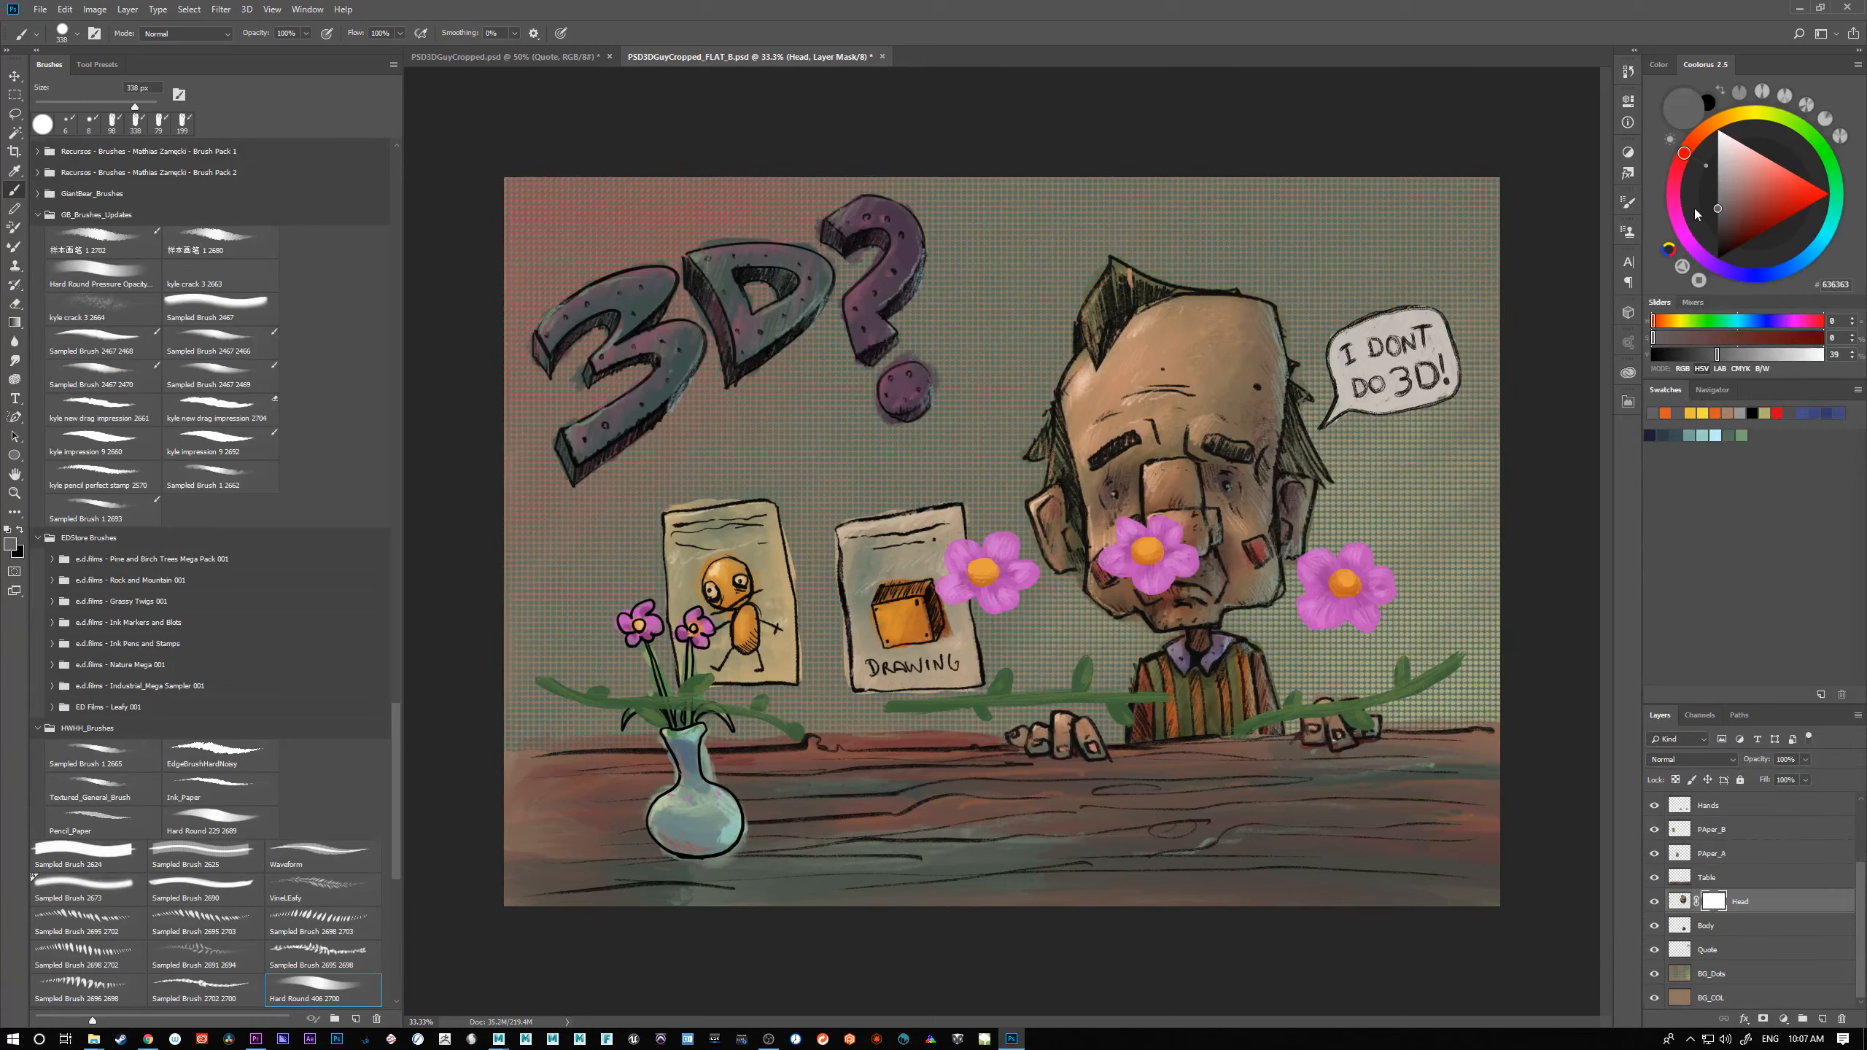
left_click(1234, 490)
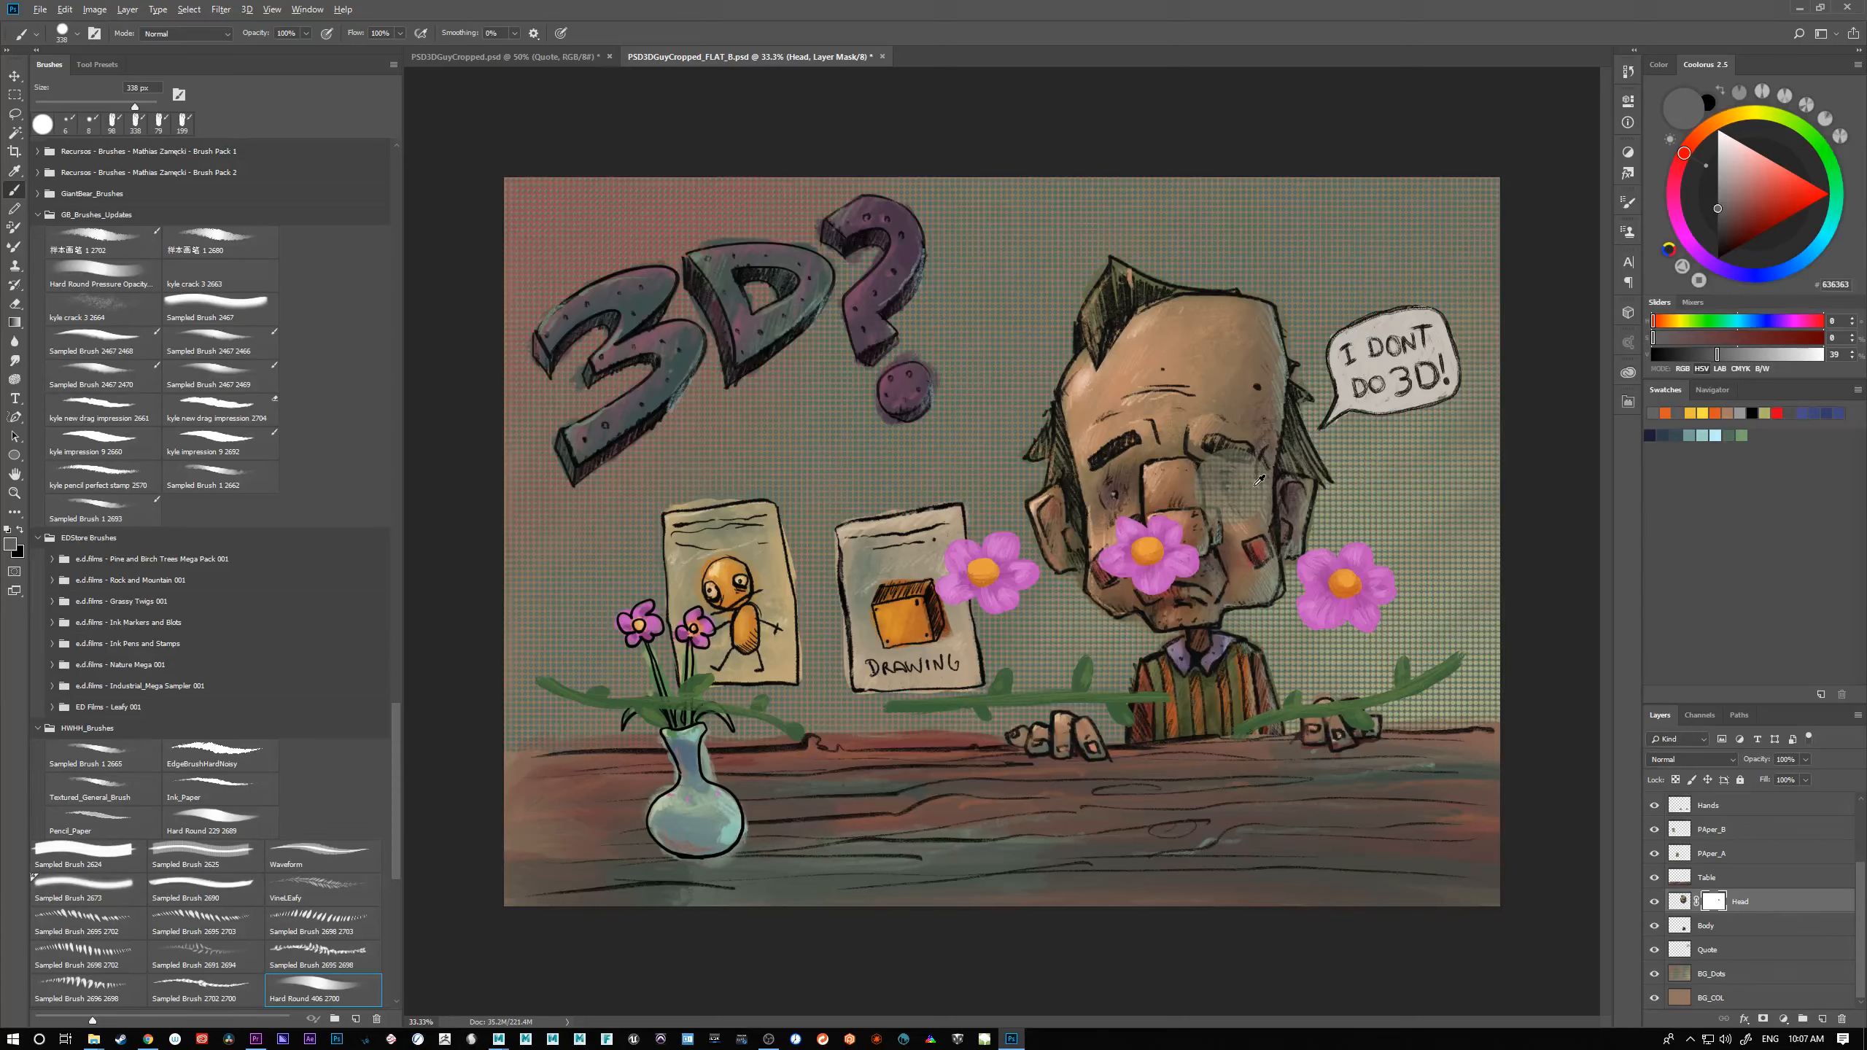
right_click_drag(1256, 482, 1224, 482, "alt")
key("ctrl+z")
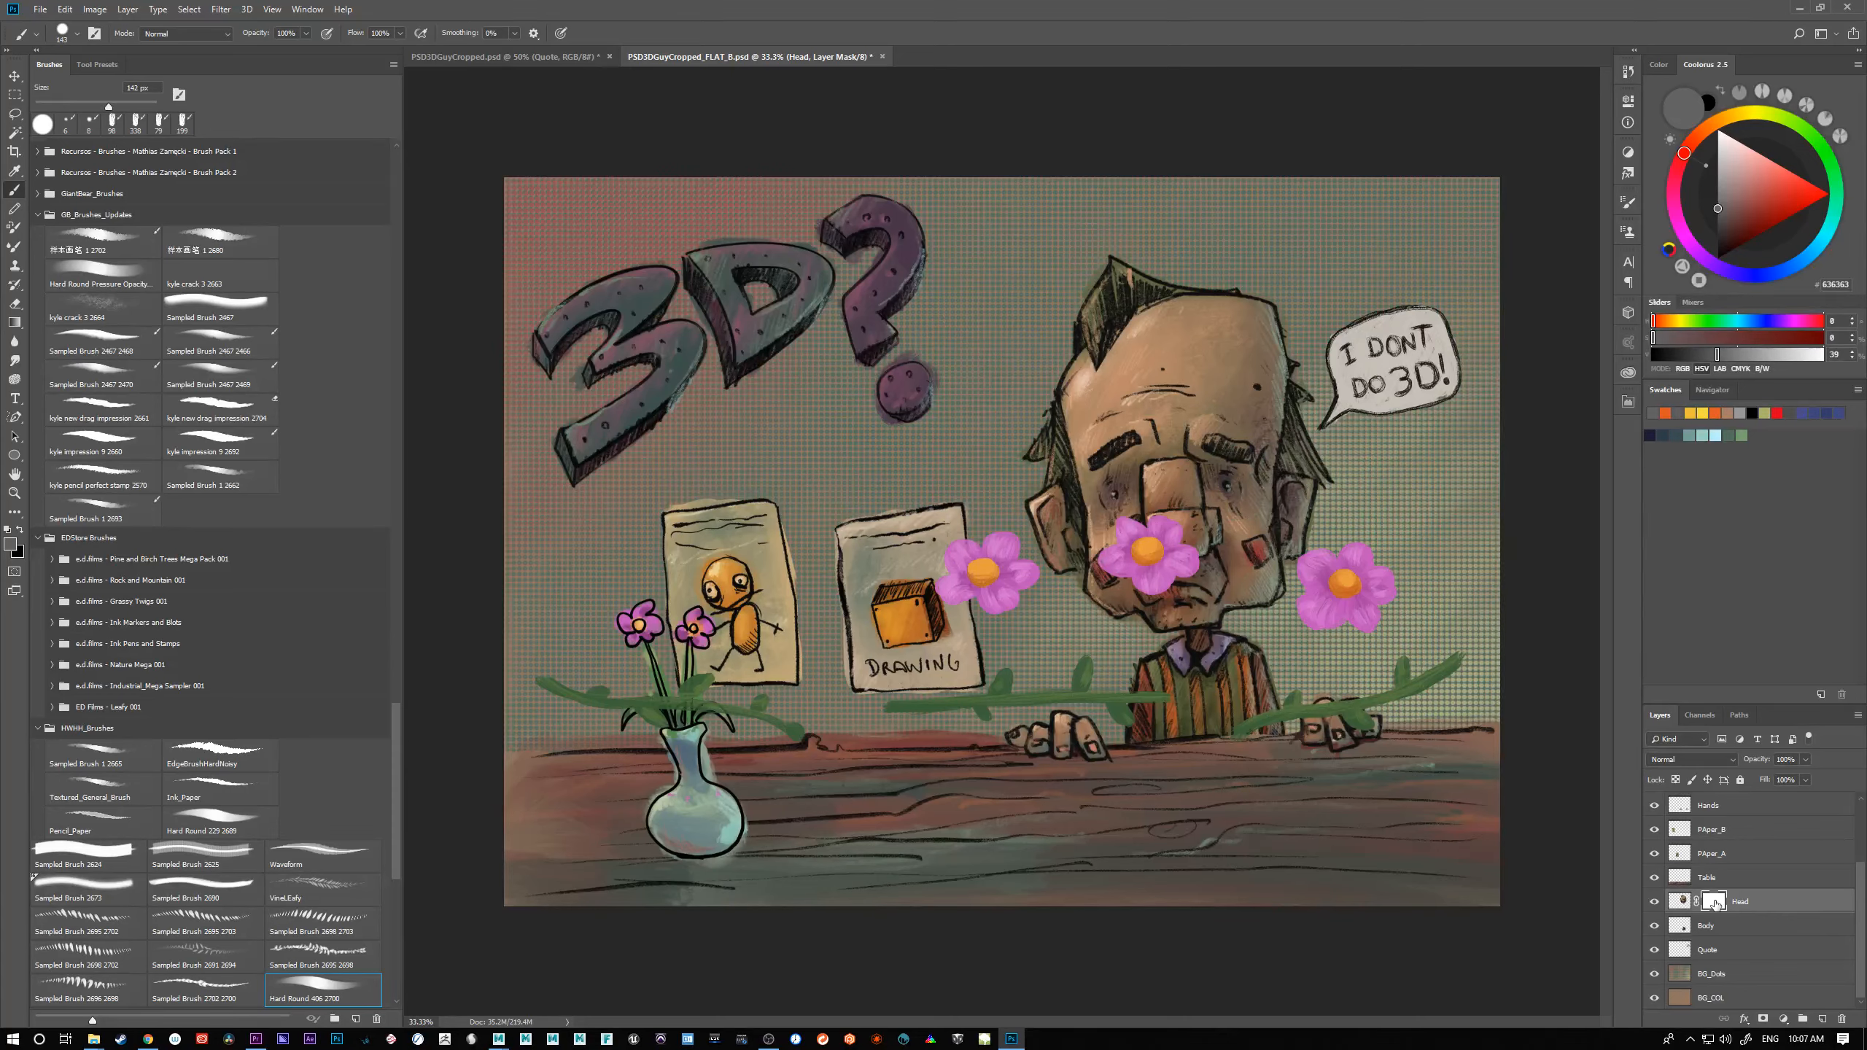
left_click(1232, 487)
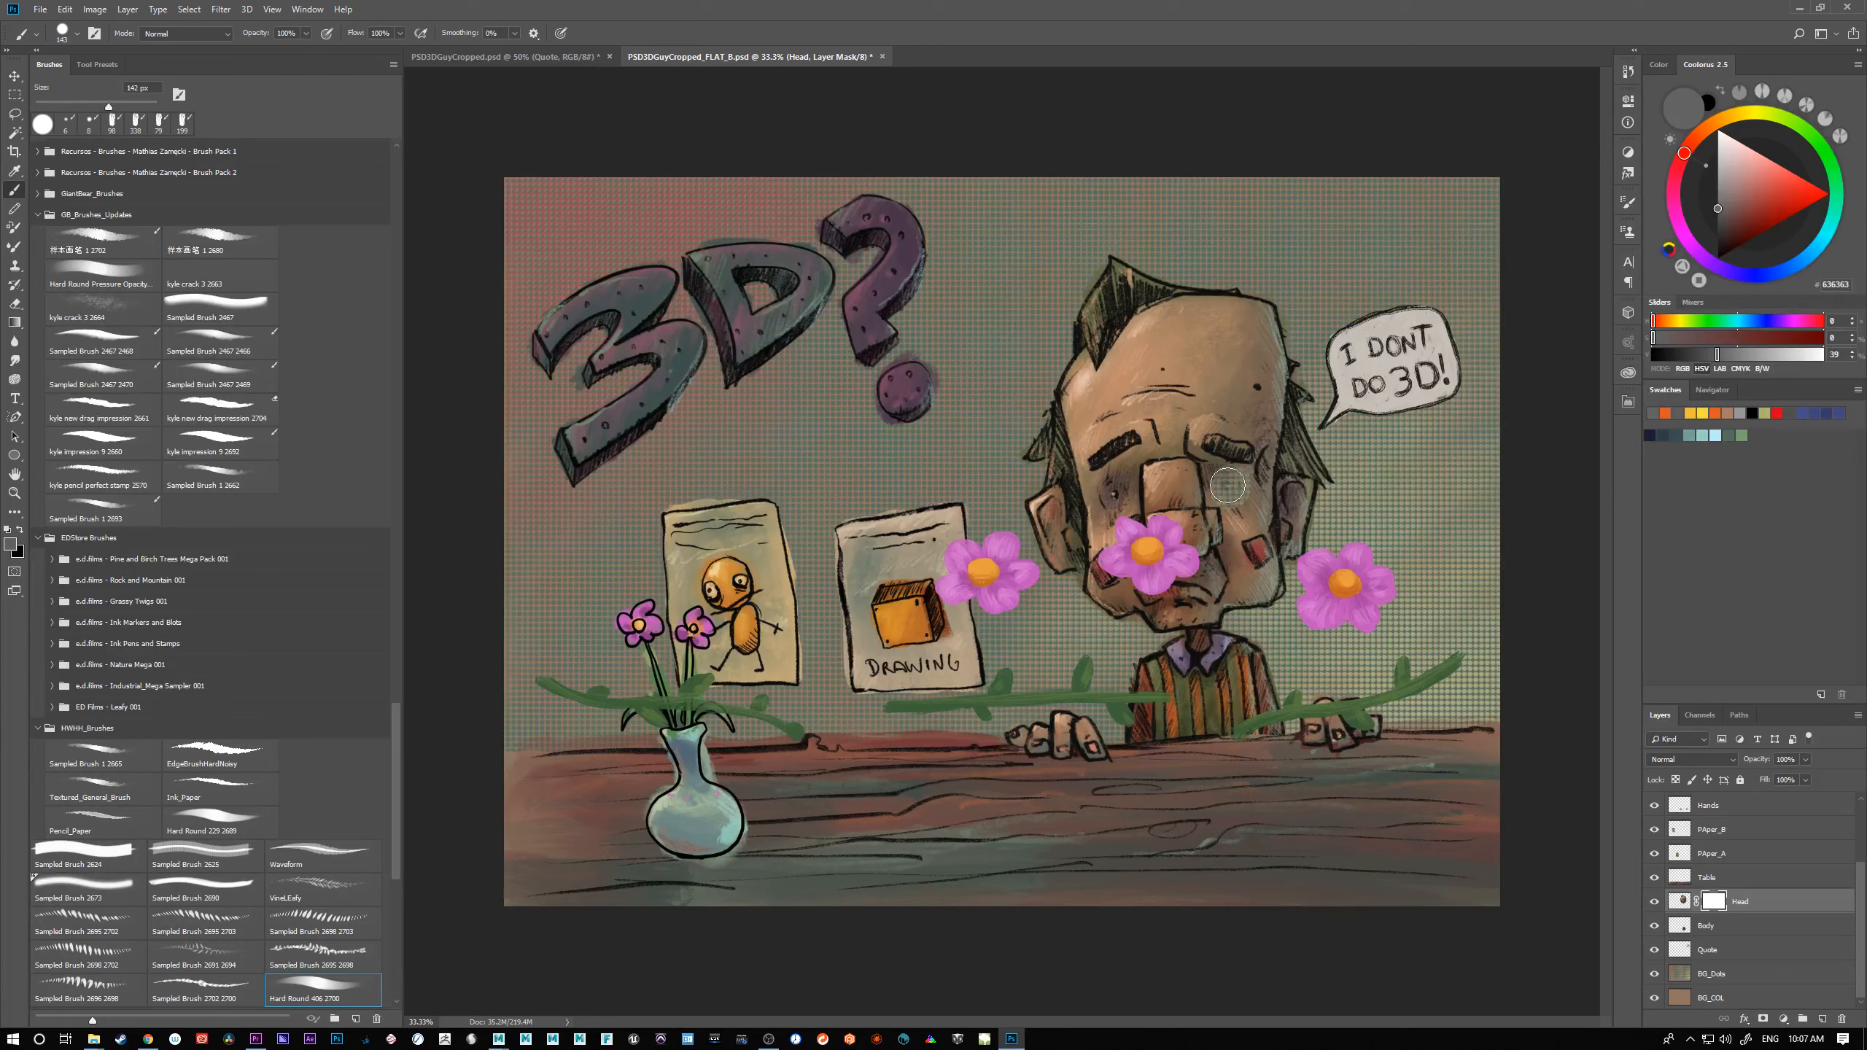
left_click(1115, 495)
left_click_drag(1109, 376, 1224, 371)
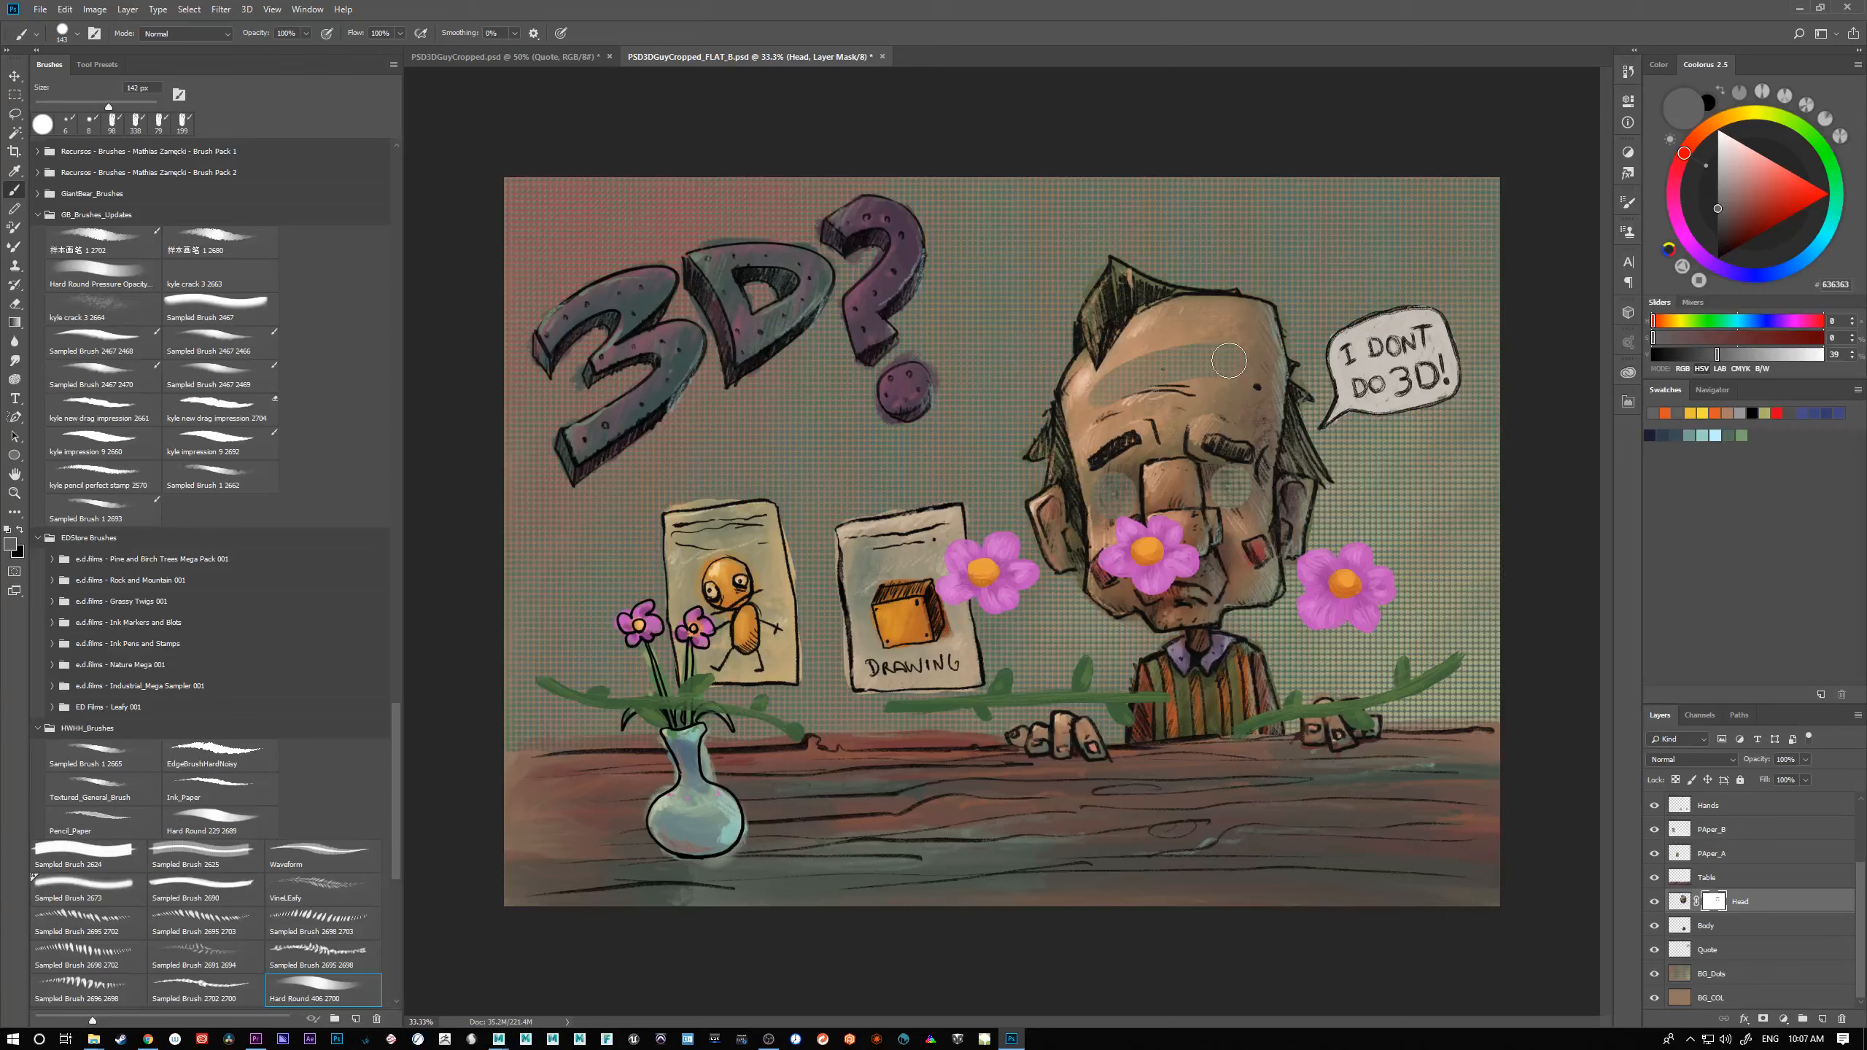
Step: Disable the Head layer's mask and save the PSD
left_click(1720, 903, "shift")
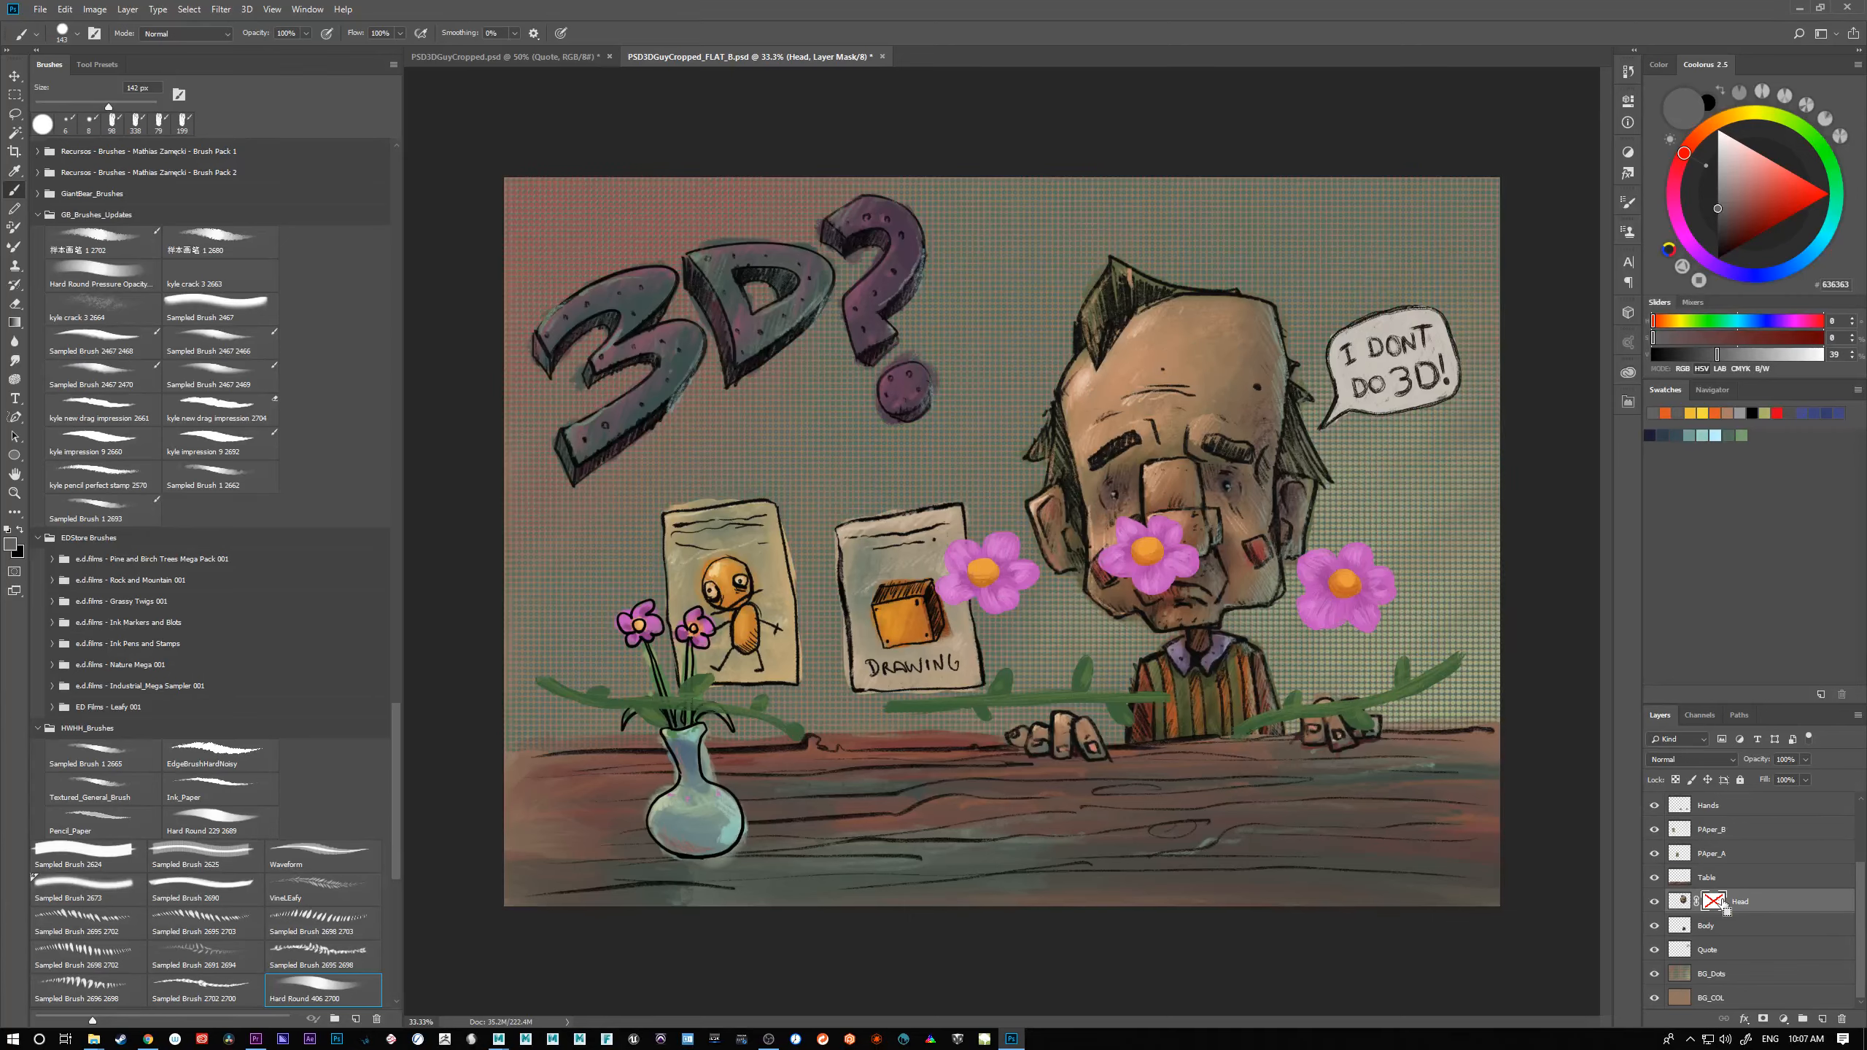
key("ctrl+s")
Step: Switch to Maya's PSD23D Editor and reload the current PSD
mouse_move(498, 1039)
left_click(669, 971)
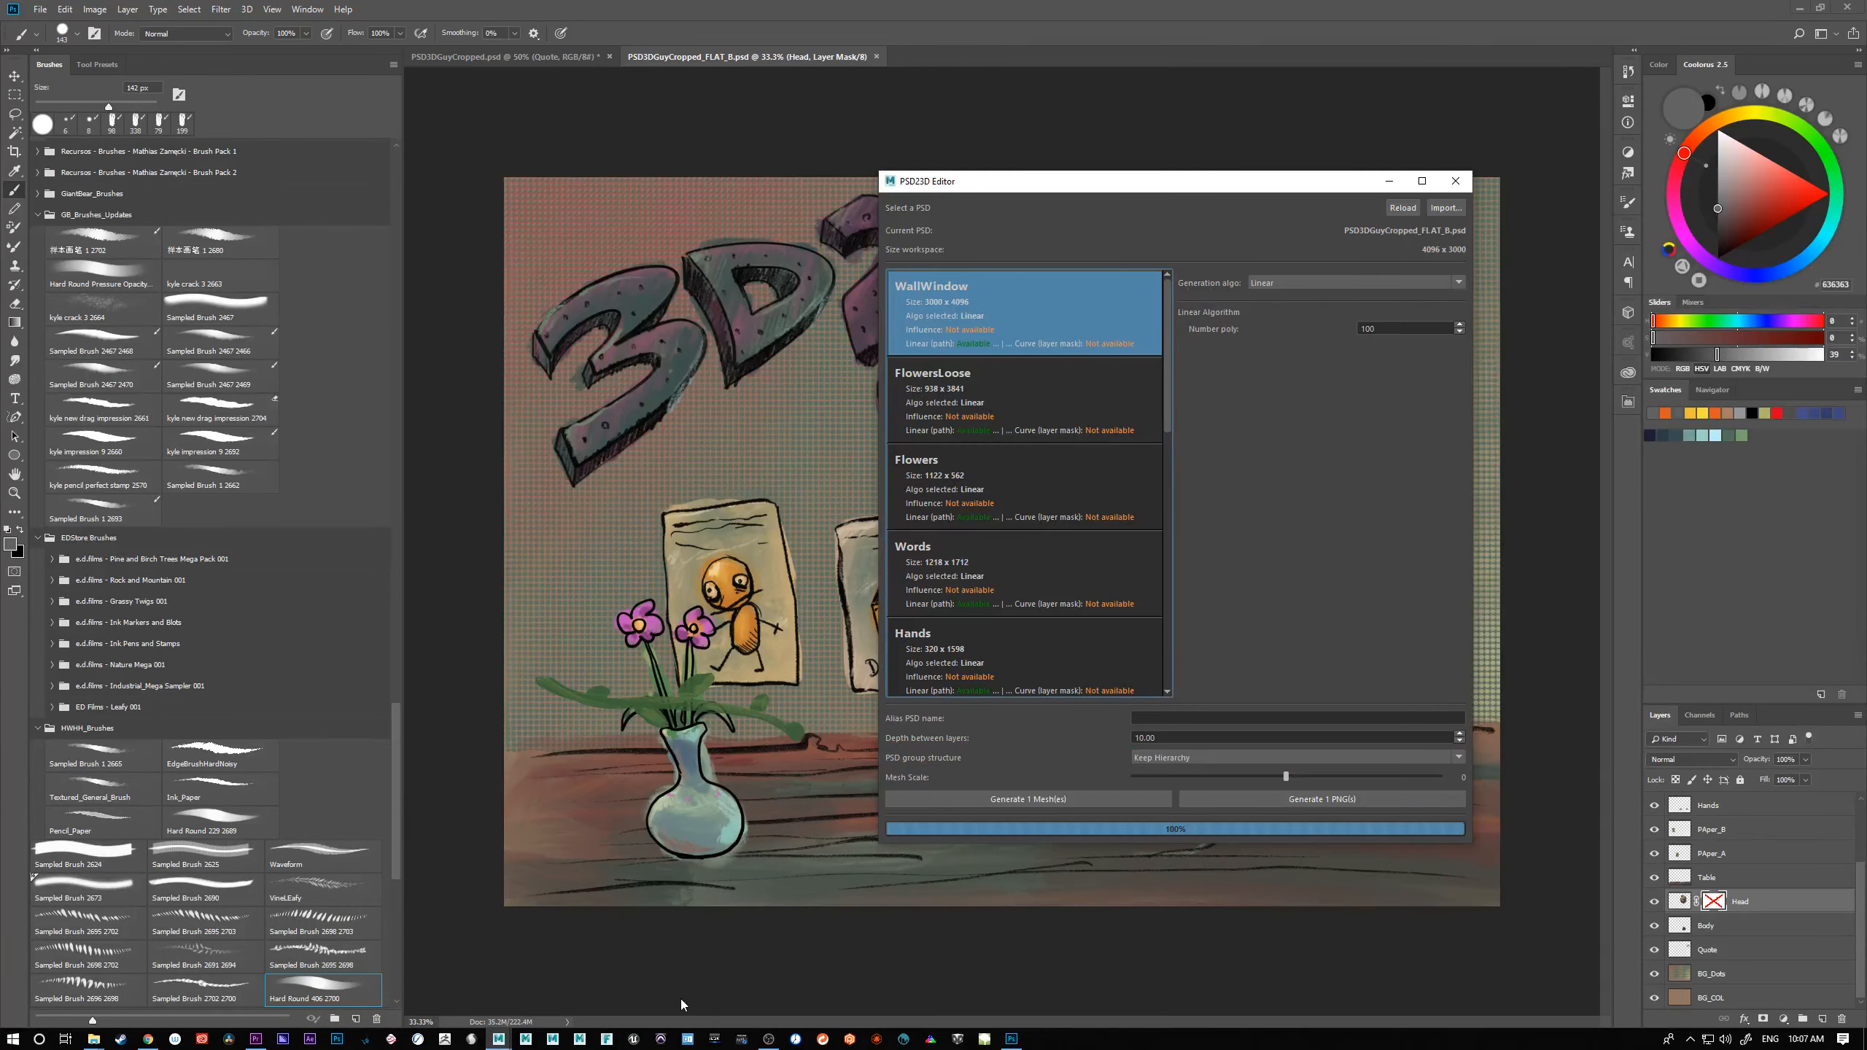
left_click(1395, 211)
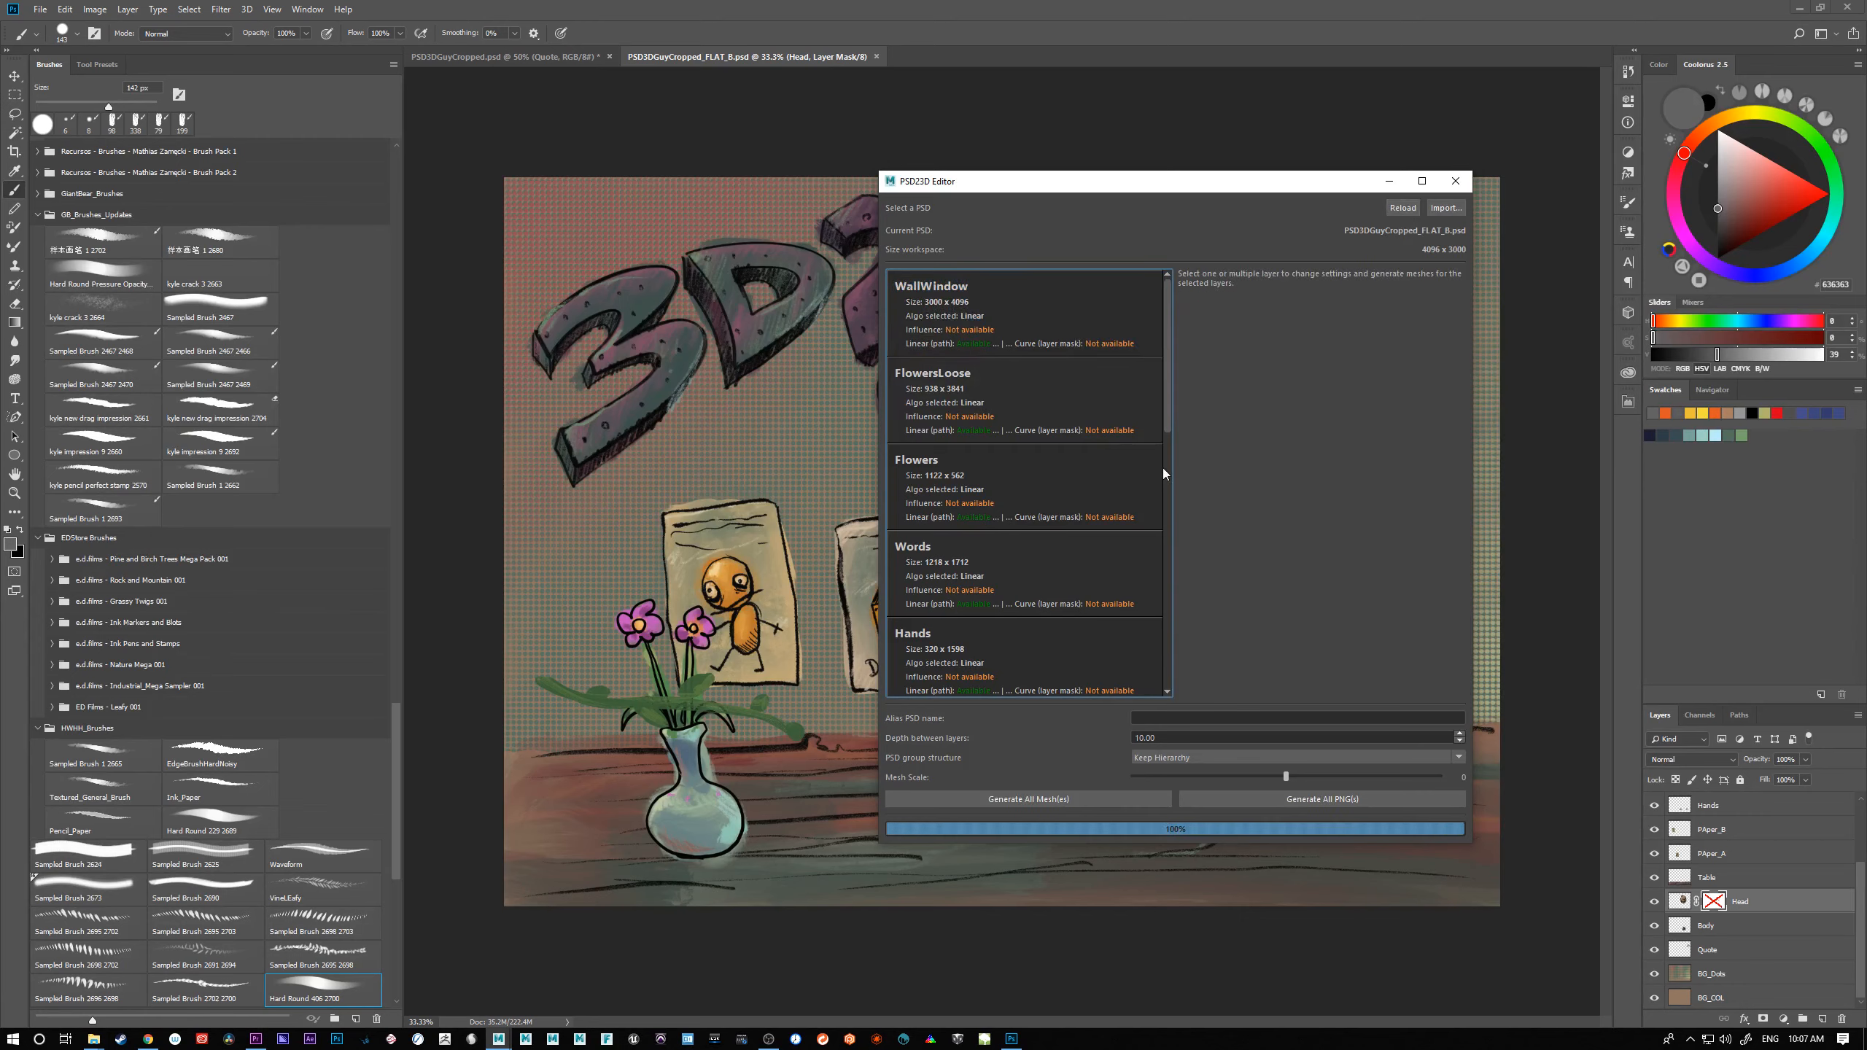
Step: Generate a mesh from the Head layer only
left_click_drag(1164, 428, 1174, 589)
left_click(1110, 521)
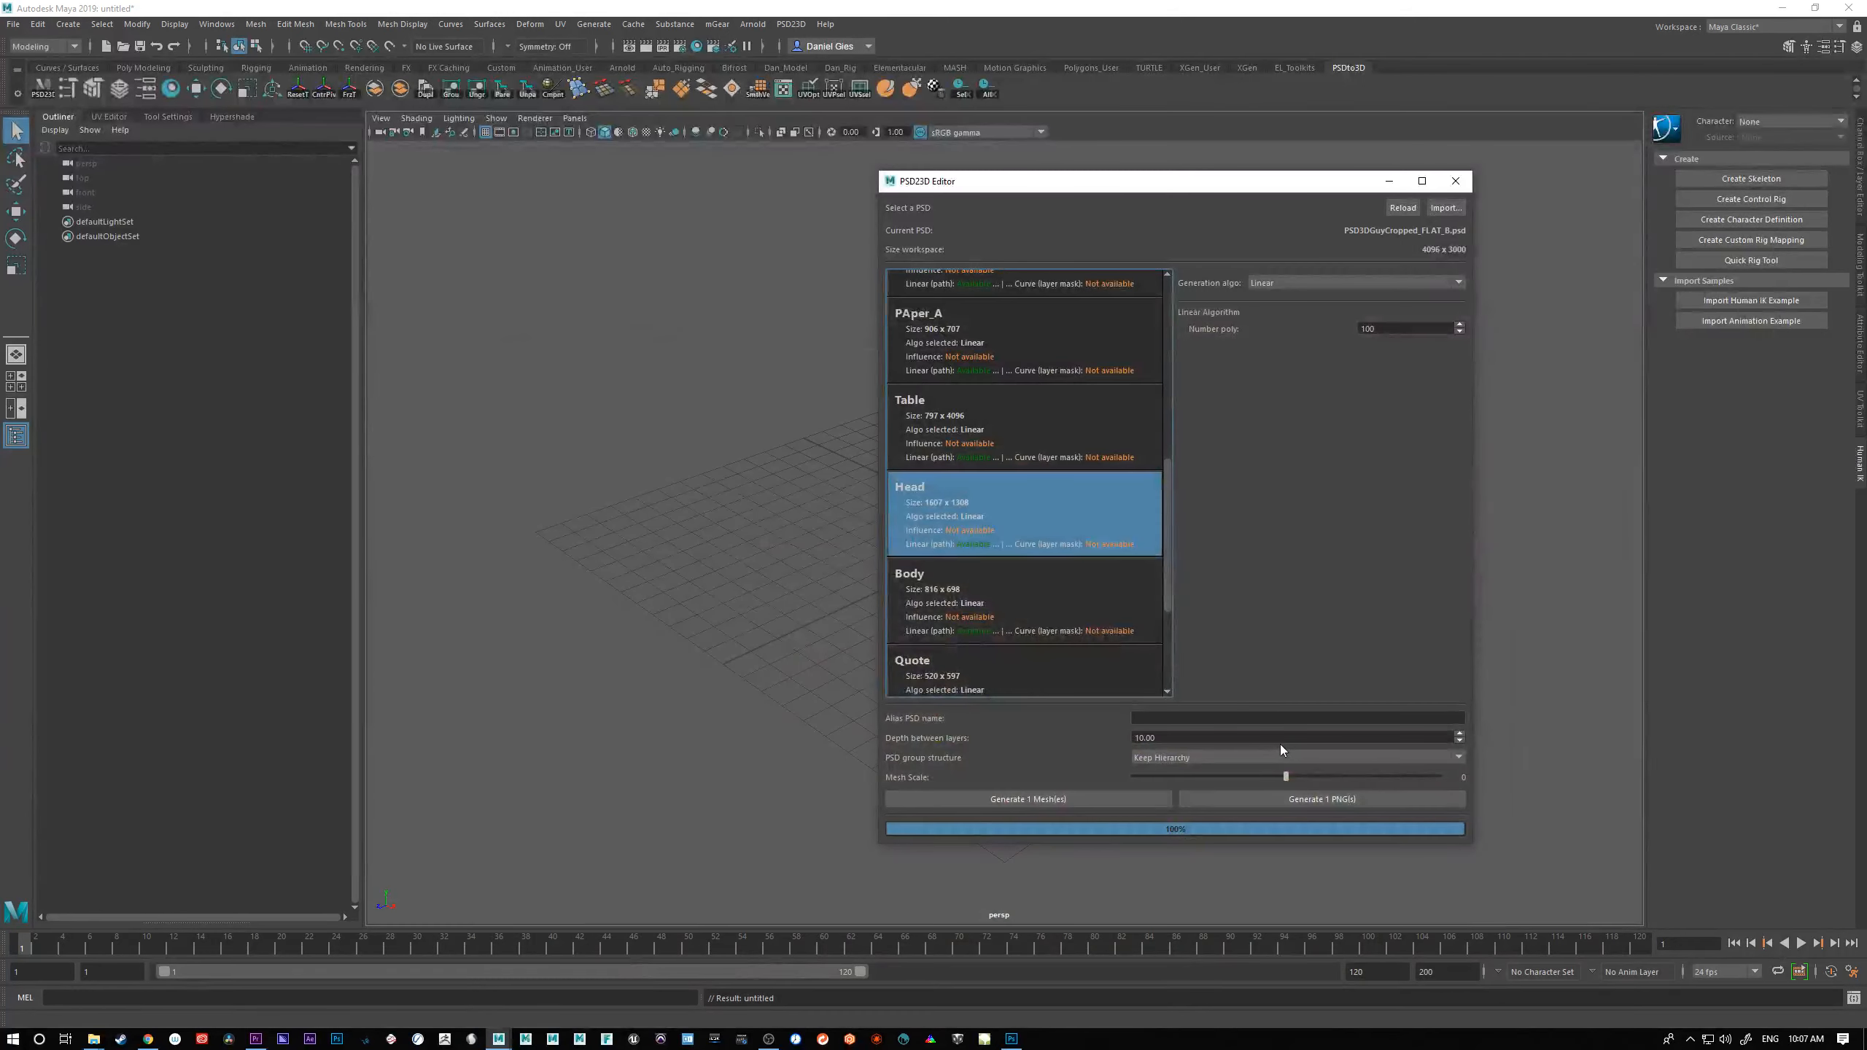
left_click(1124, 797)
Step: Move the PSD23D Editor aside and inspect the generated head mesh in the perspective view
left_click_drag(1224, 180, 584, 217)
left_click(1184, 378)
mouse_move(1266, 479)
left_mouse_down("alt")
mouse_move(1125, 462)
mouse_move(1265, 471)
left_mouse_up("alt")
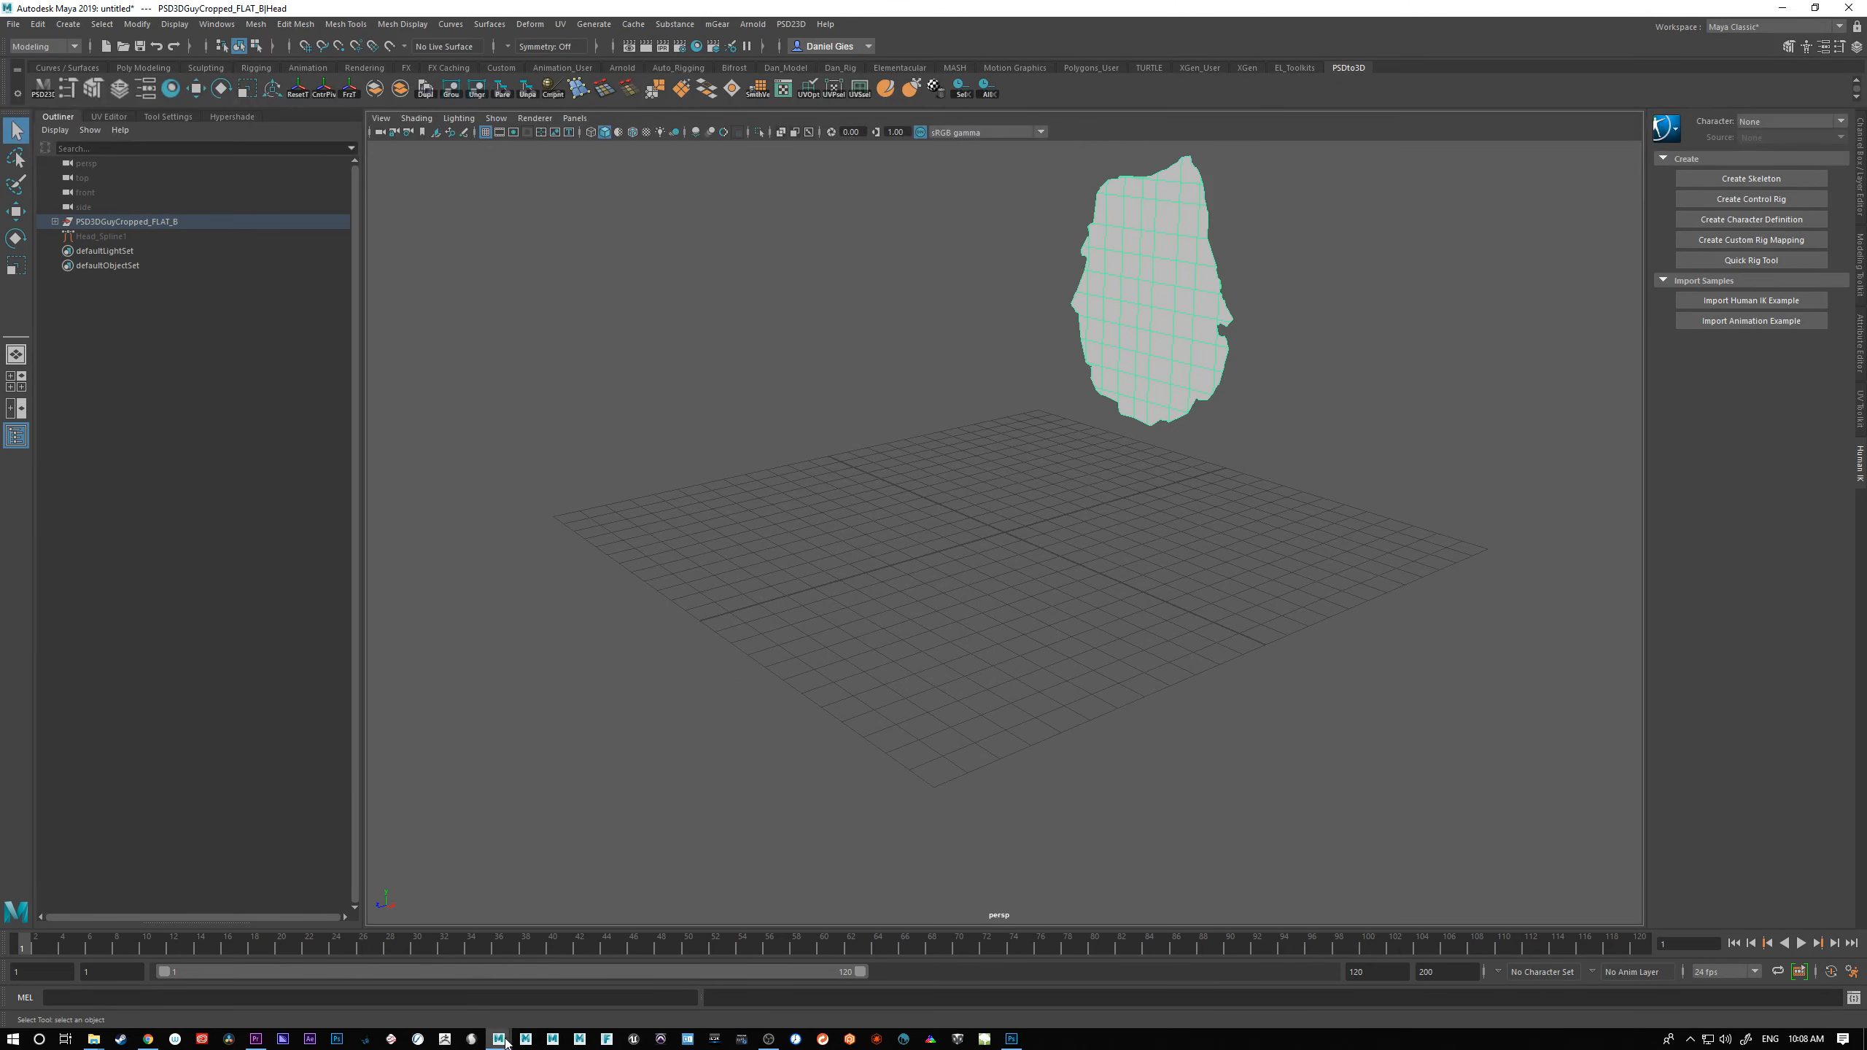
left_click(1220, 862)
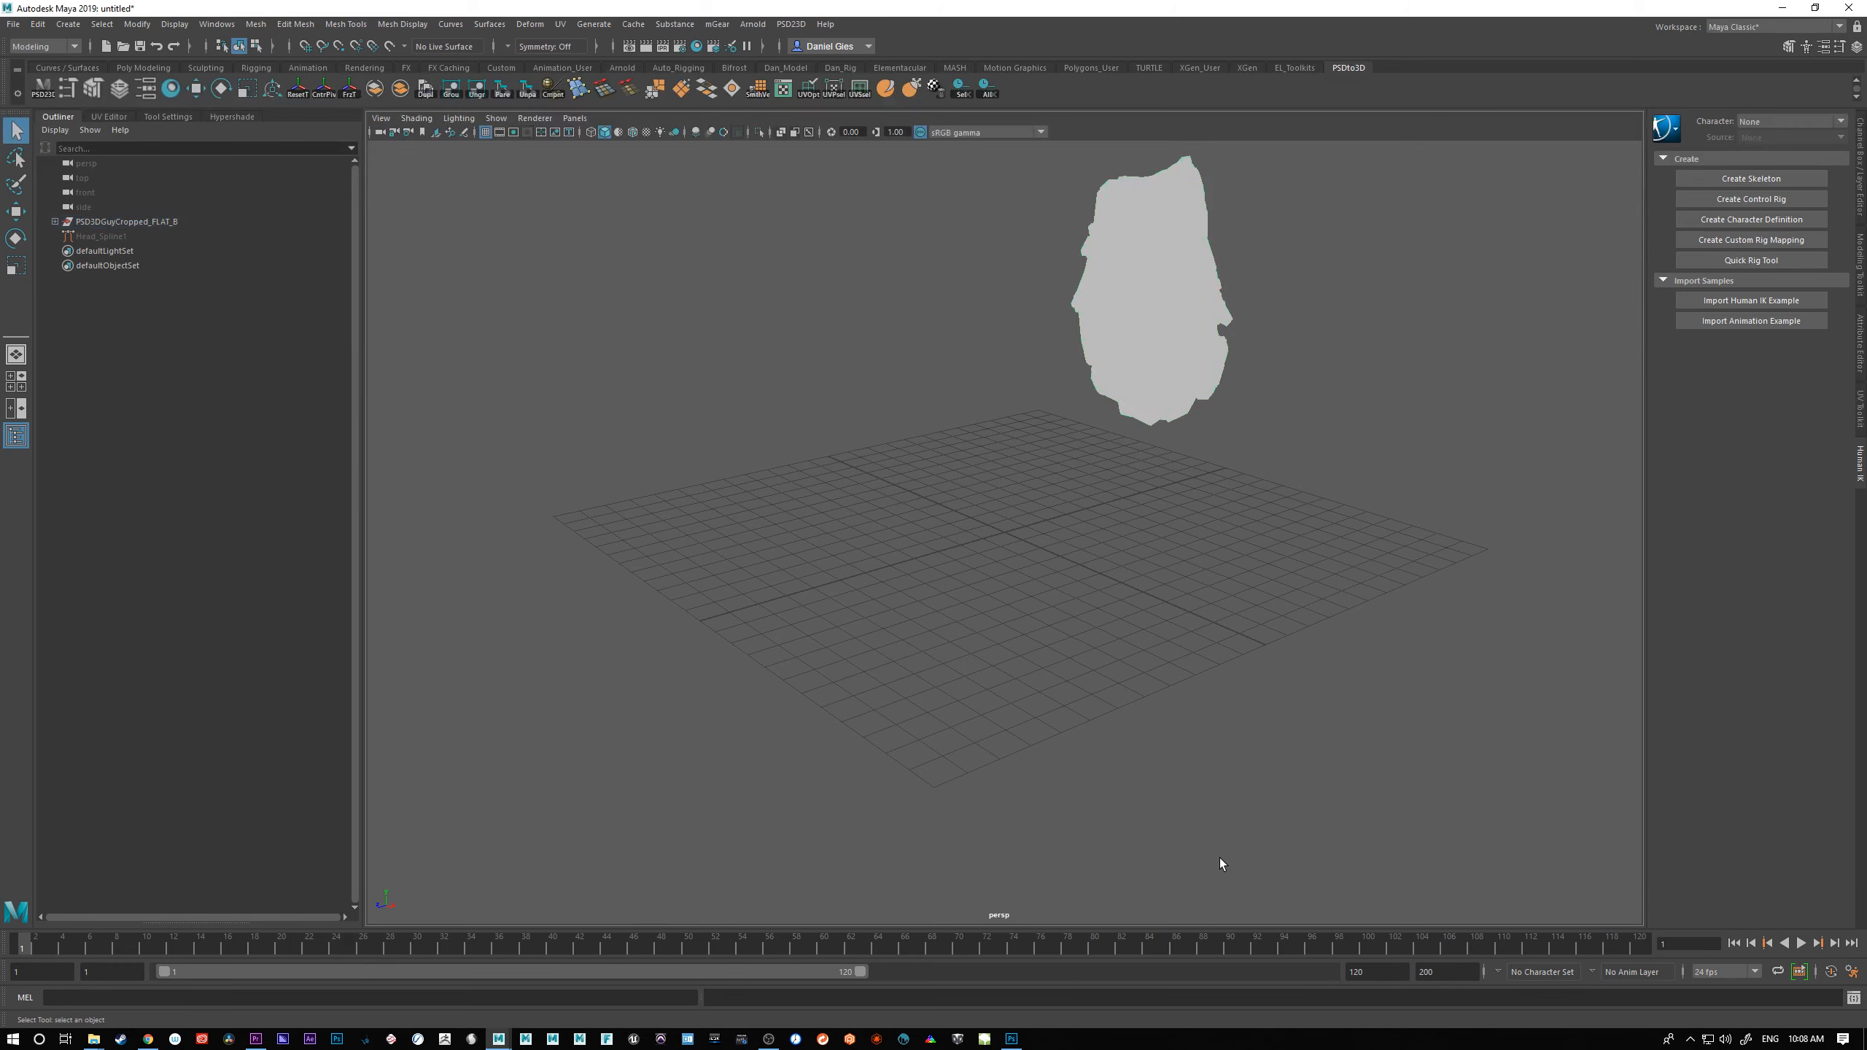
Step: Select the head mesh in Maya's perspective view and bring the PSD23D Editor back to the front
left_click(1011, 1039)
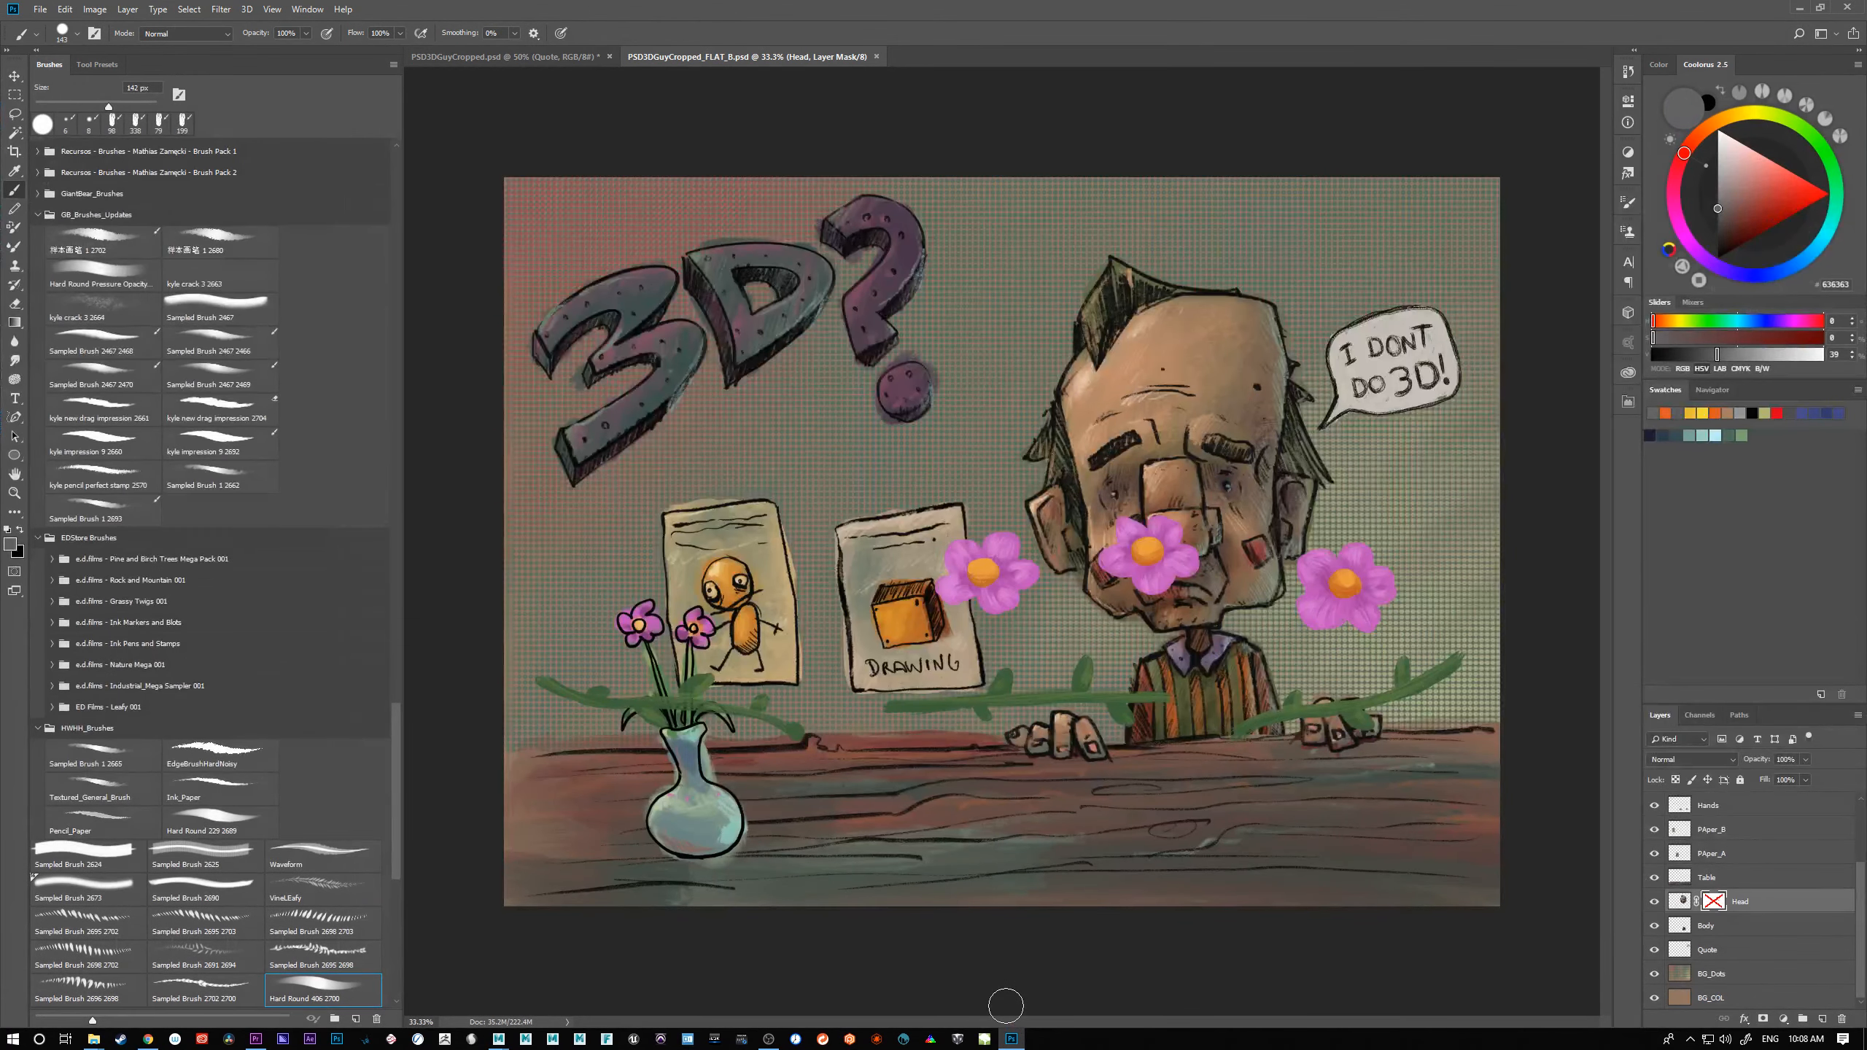
left_click(1799, 7)
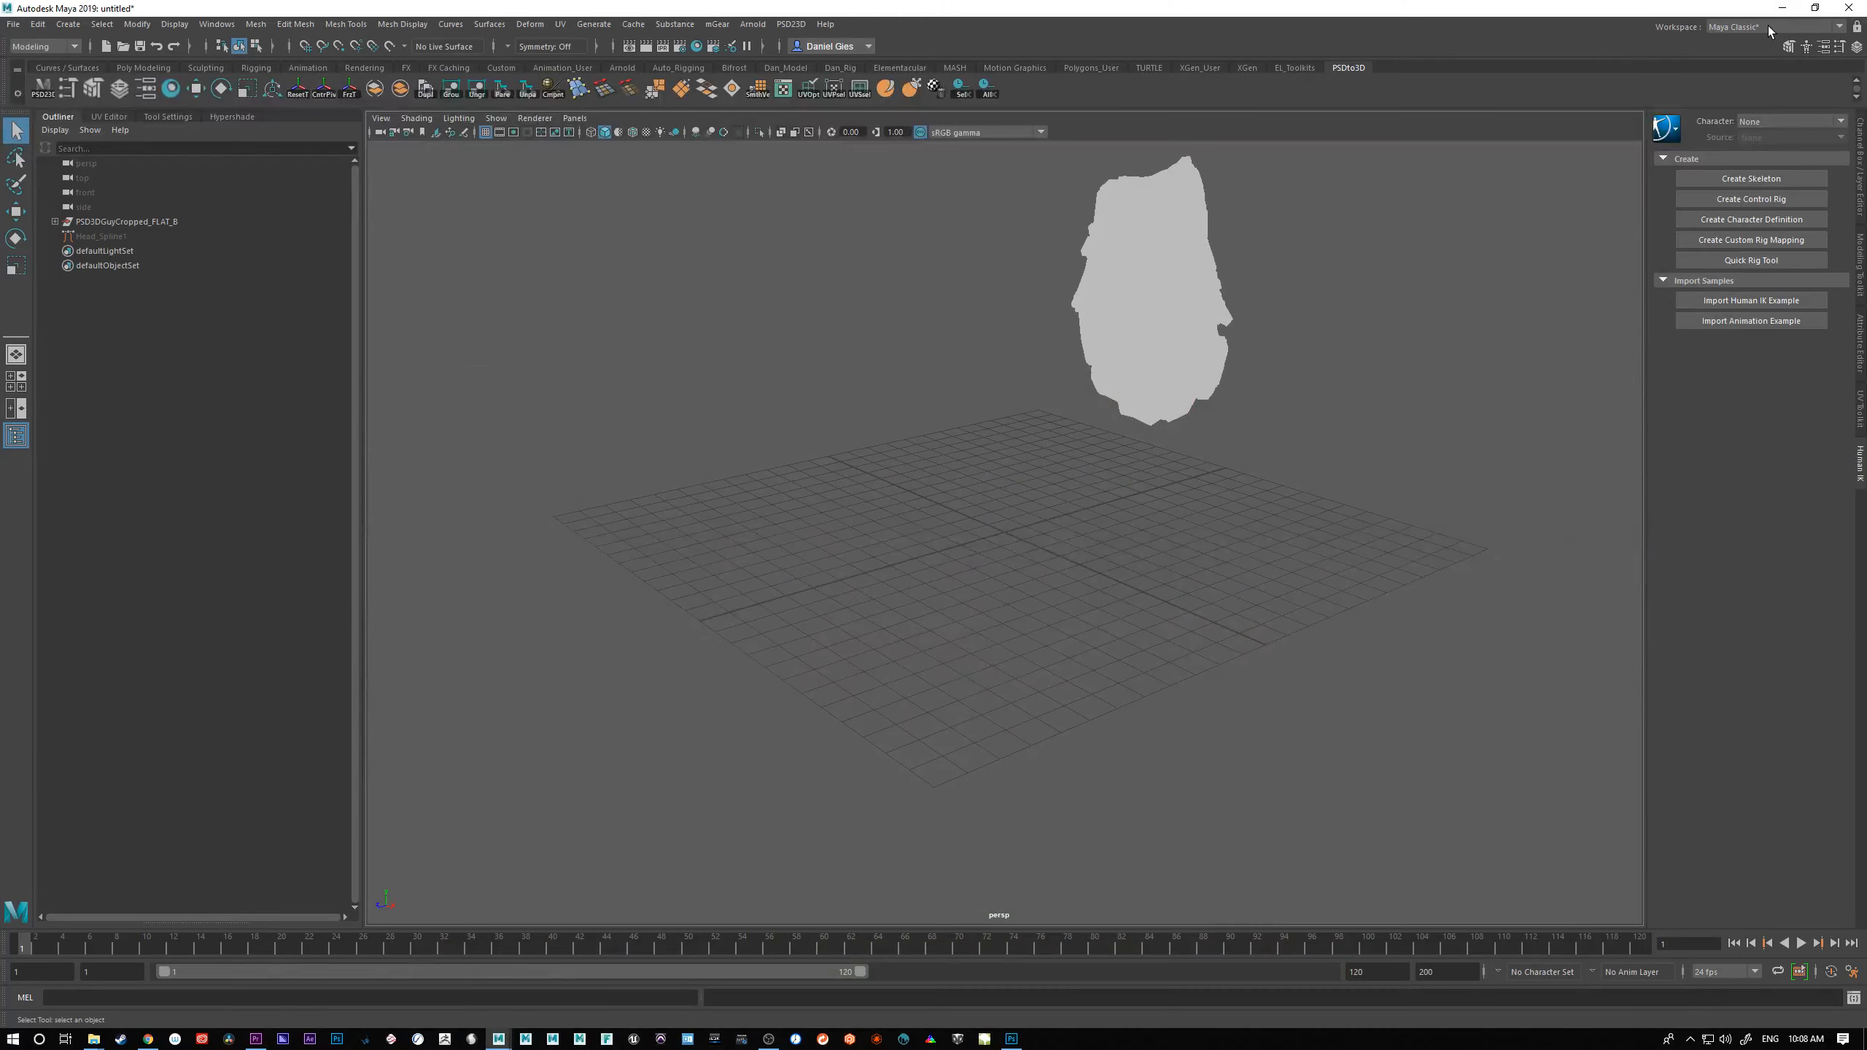
left_click(1167, 361)
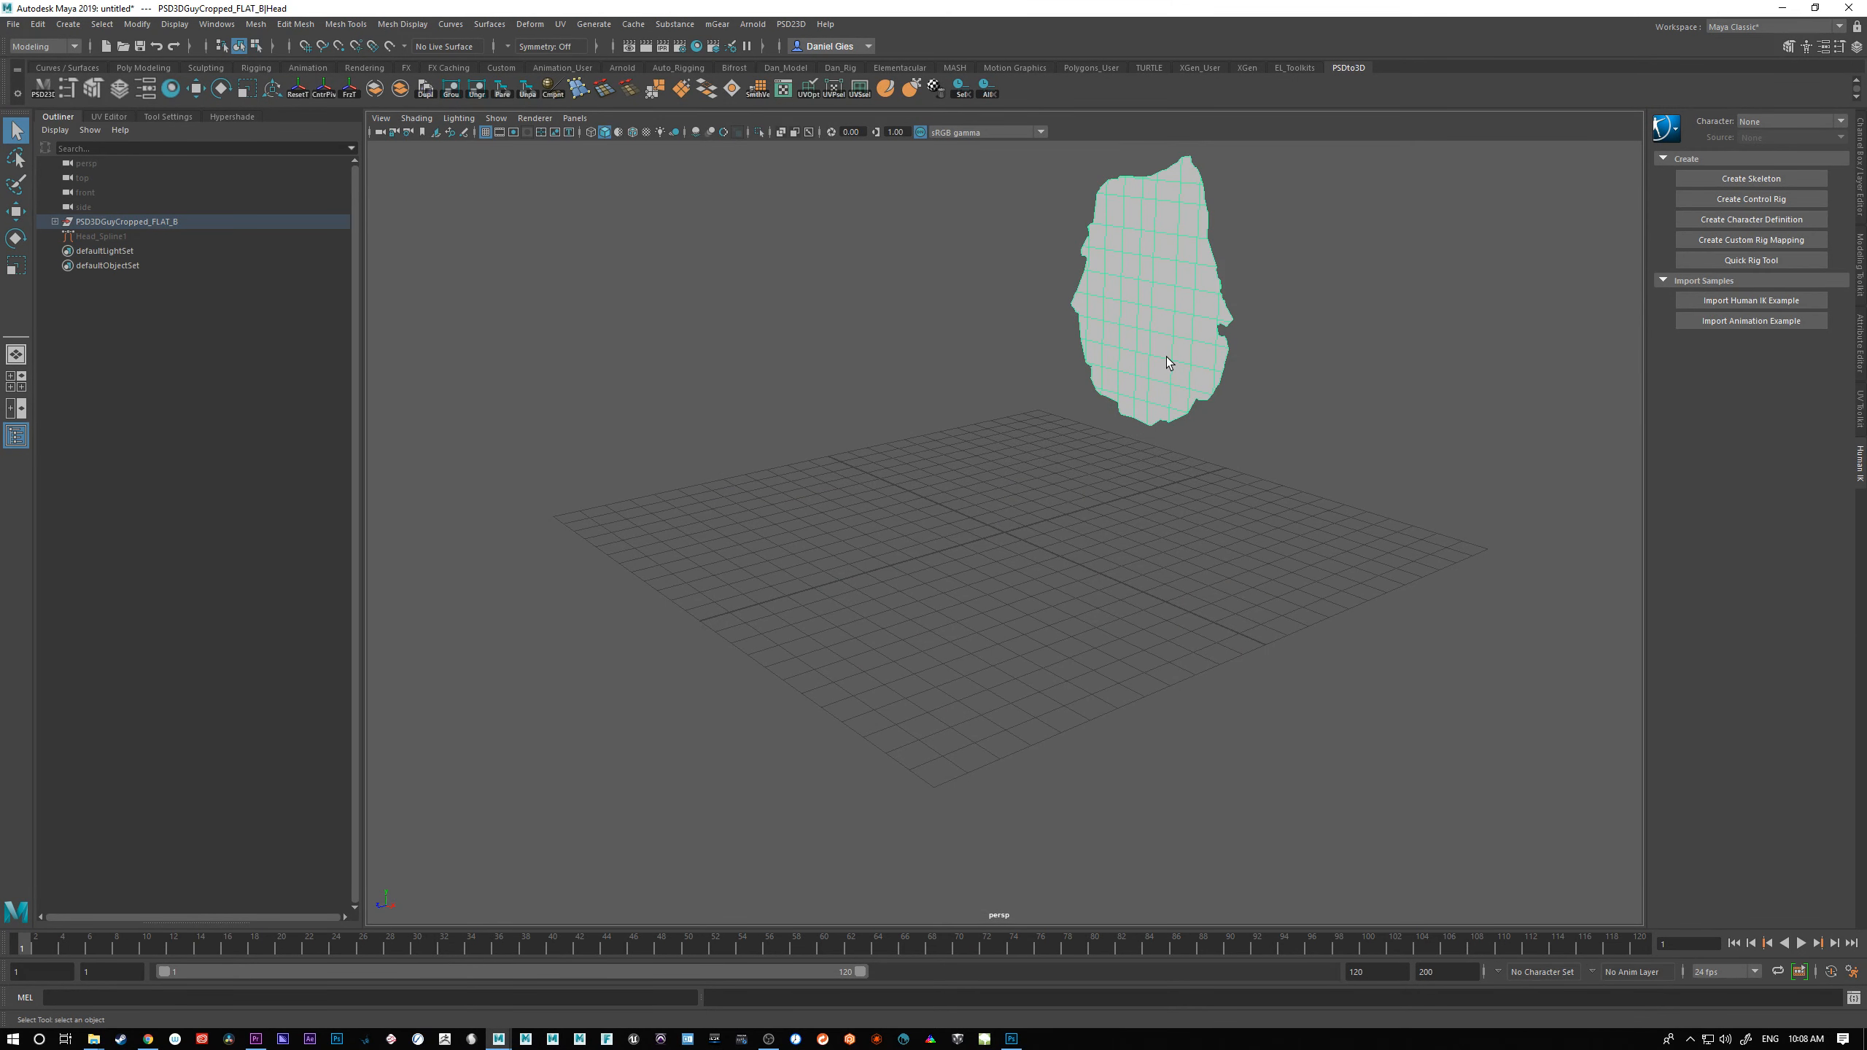
mouse_move(499, 1038)
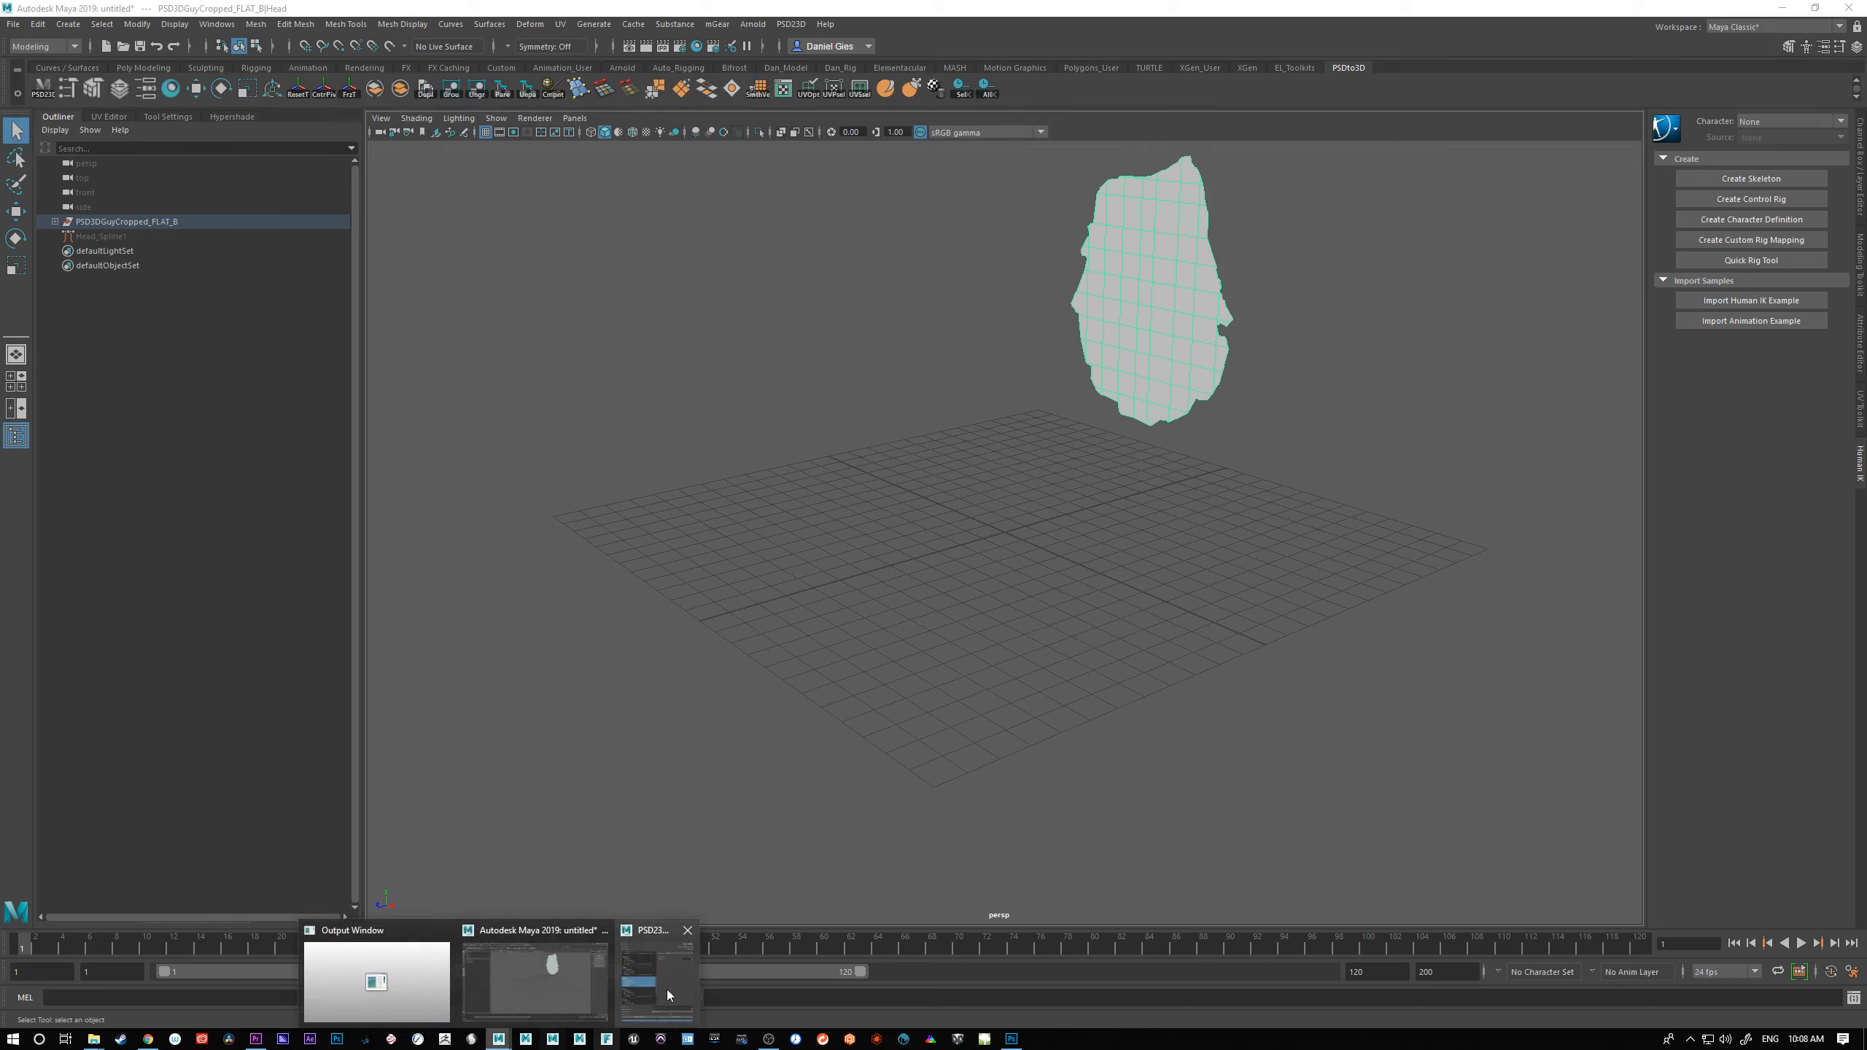
left_click(667, 988)
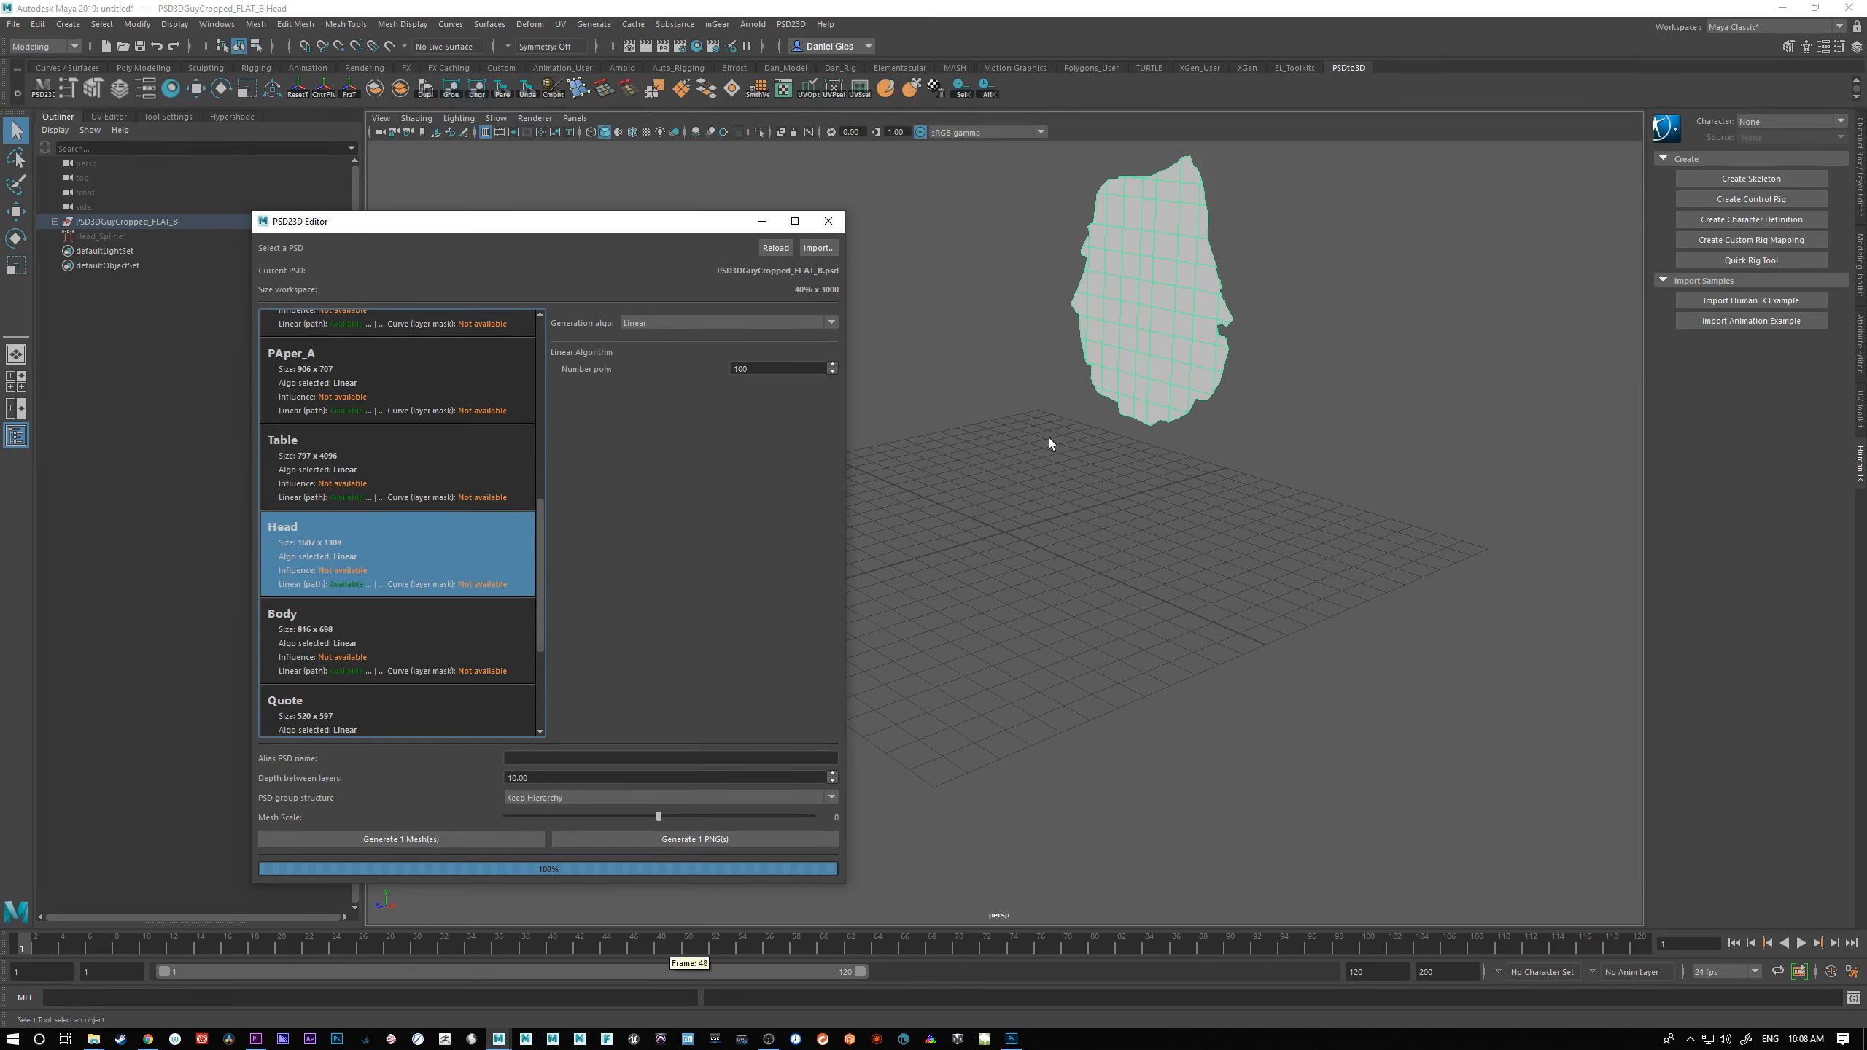